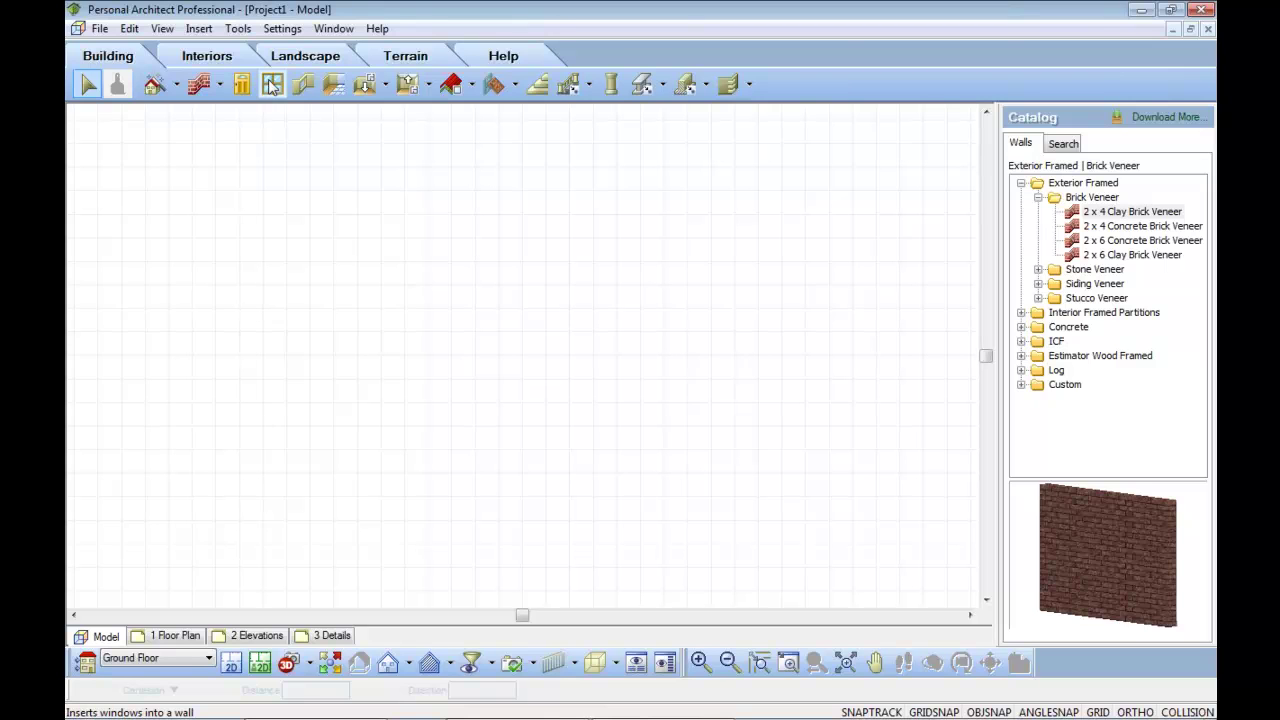
- Browse the Interiors, Landscape and Terrain tools and pick the 2 x 4 Clay Brick Veneer wall type
click(207, 57)
click(318, 60)
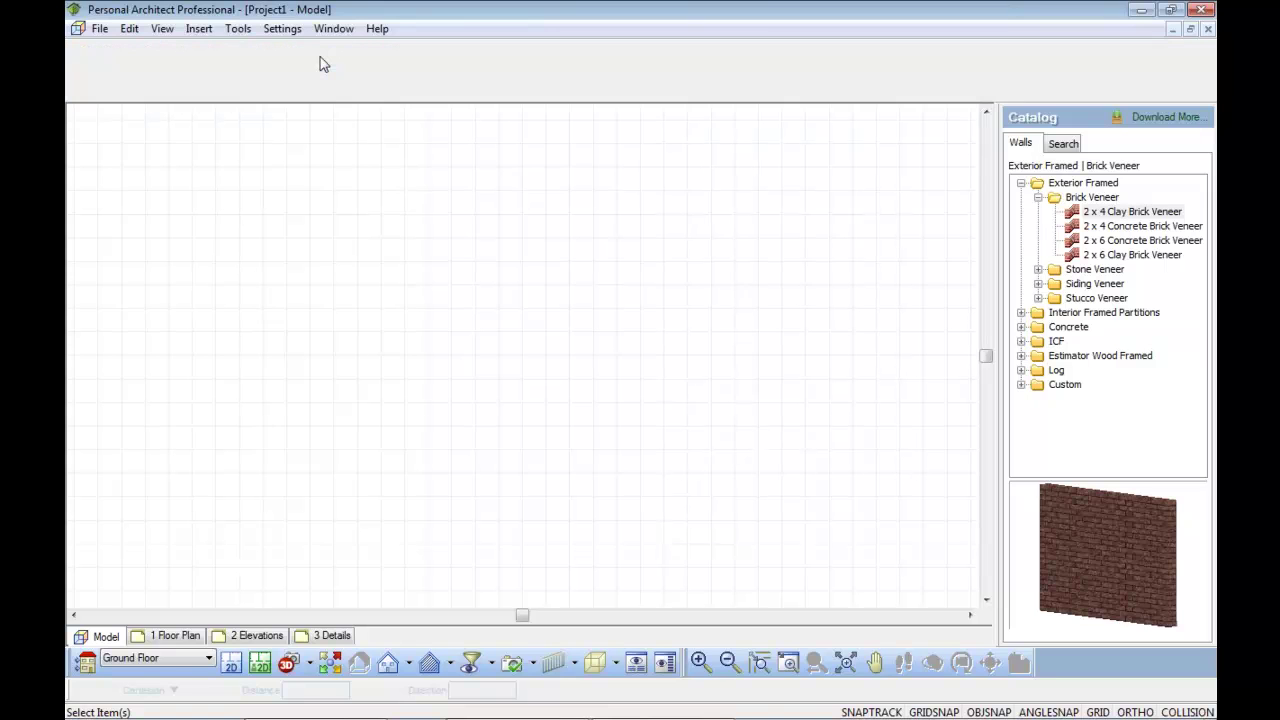
click(416, 57)
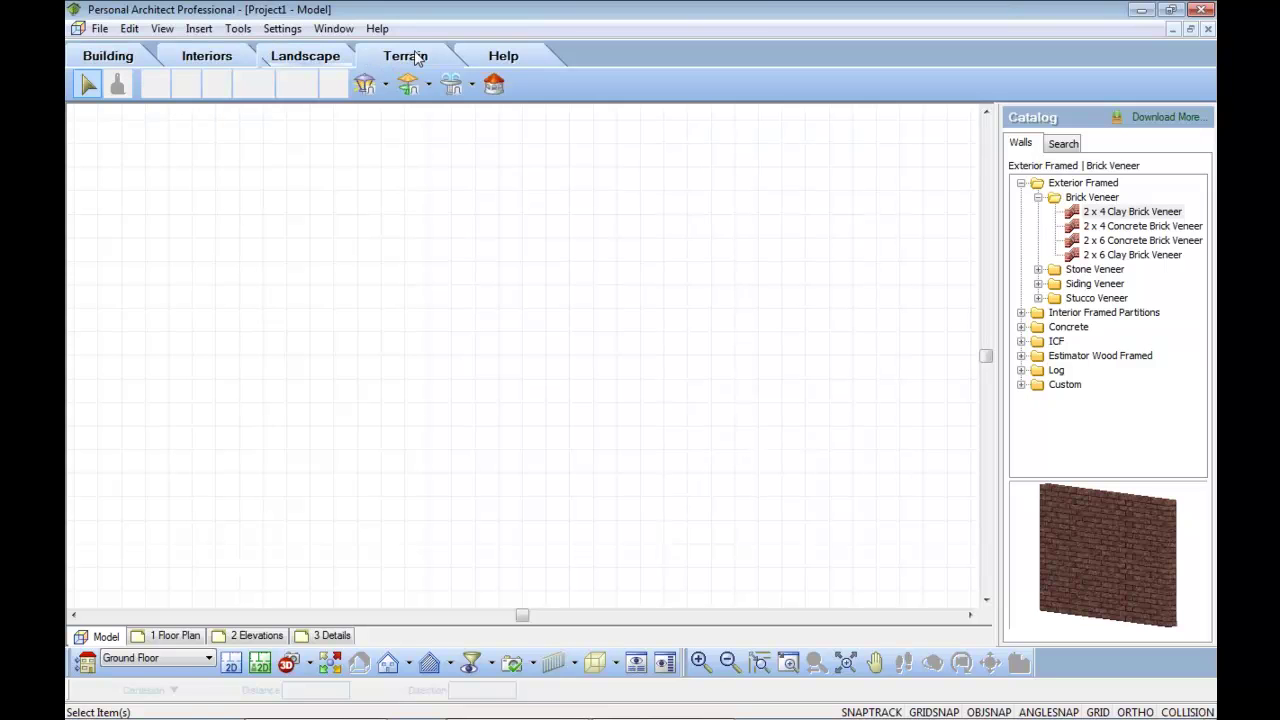
click(1162, 214)
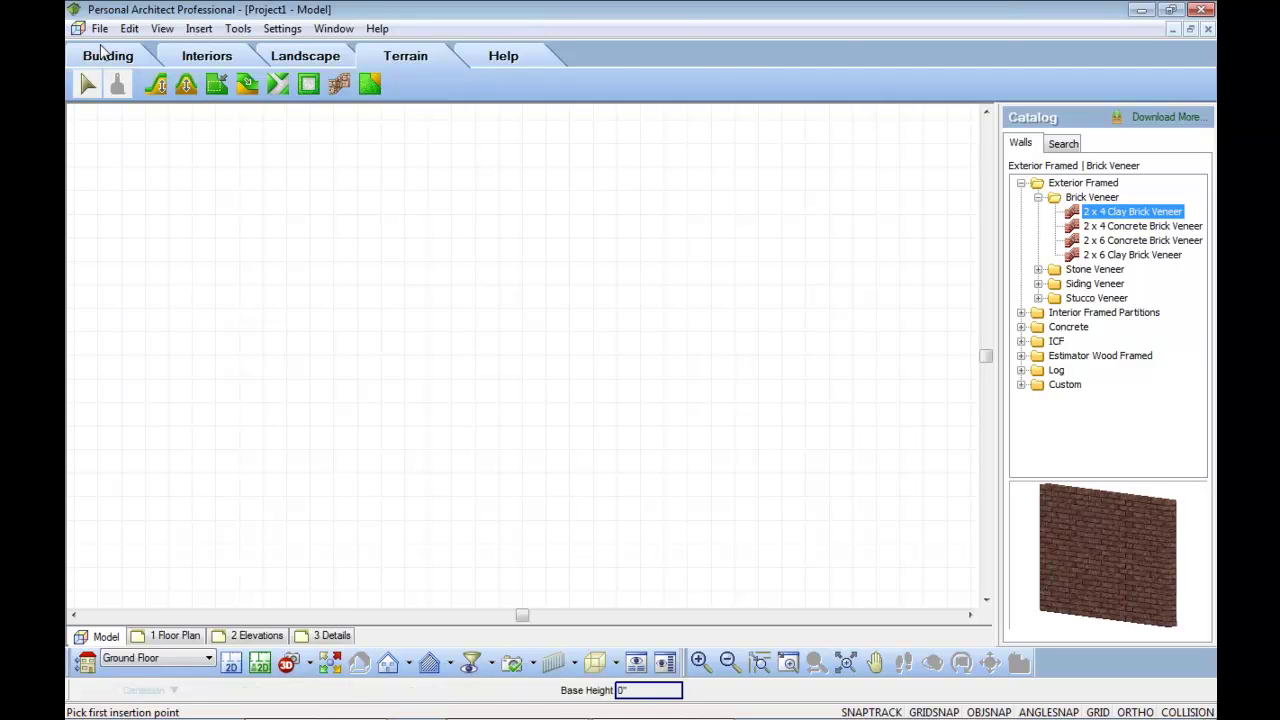
click(112, 57)
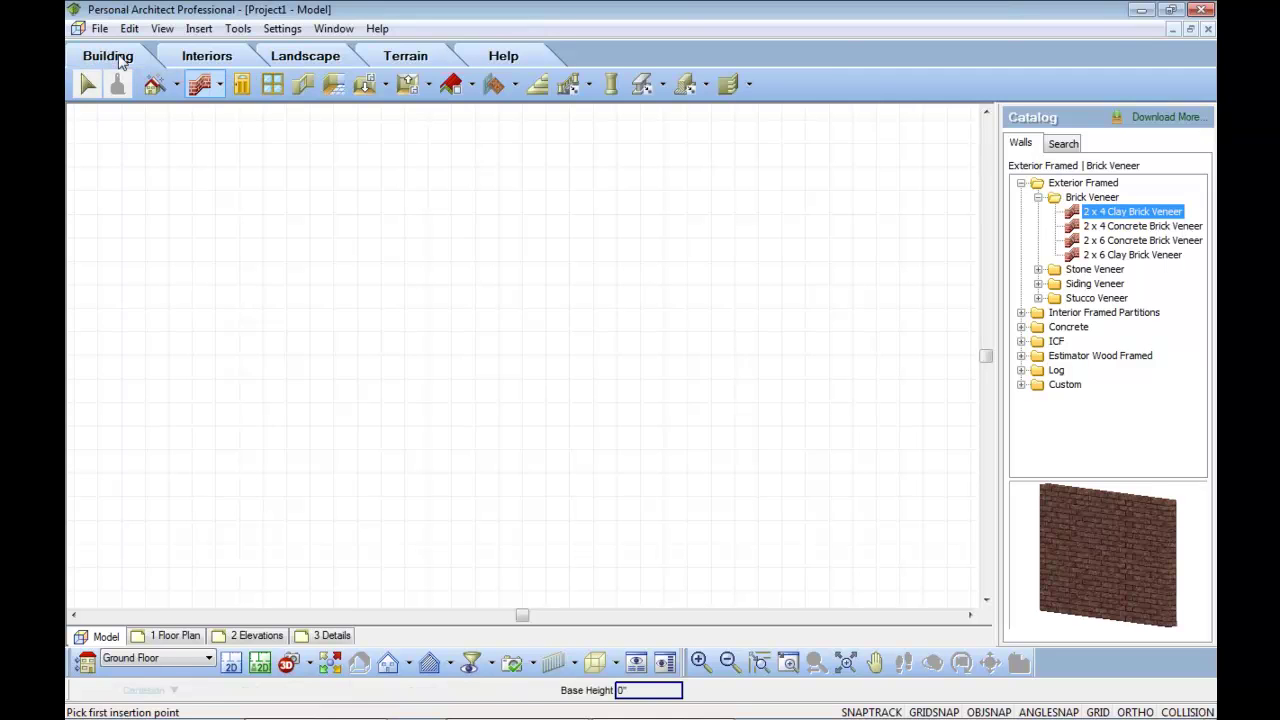
- Resize the 4'X 4' Double Casement Window to 5'-0" wide by 5'-0" high
click(280, 86)
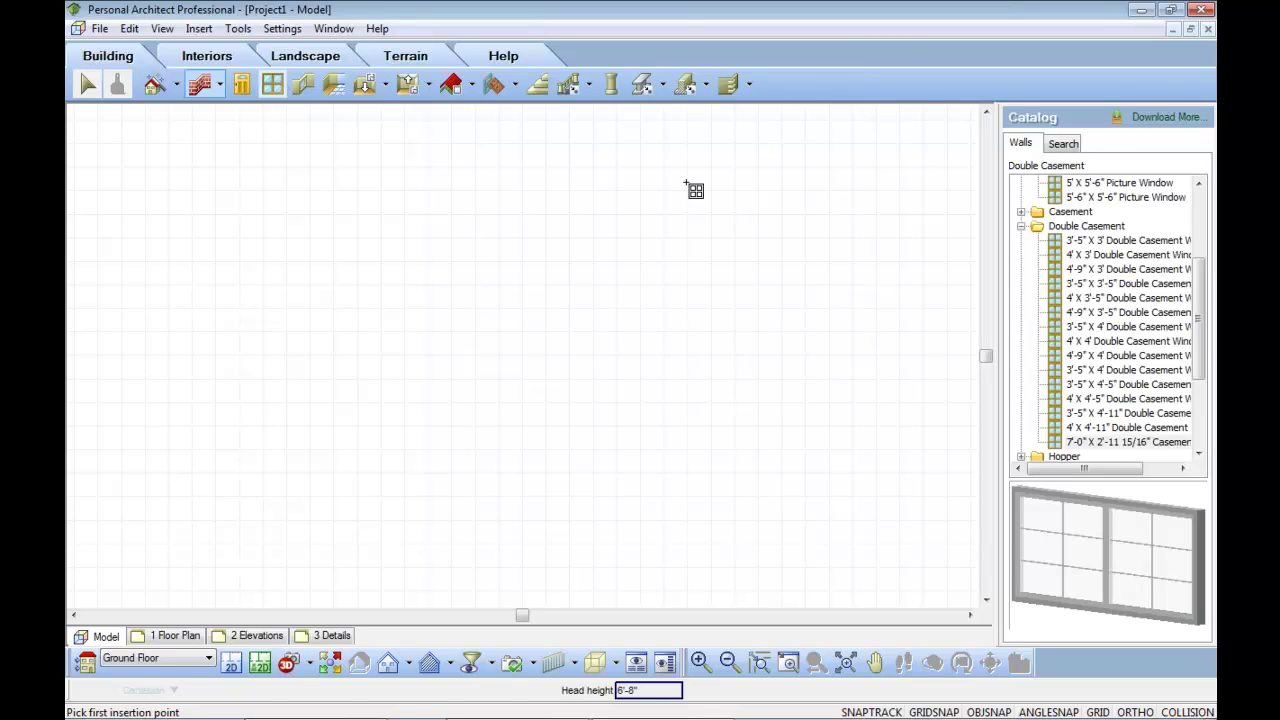
double_click(1112, 345)
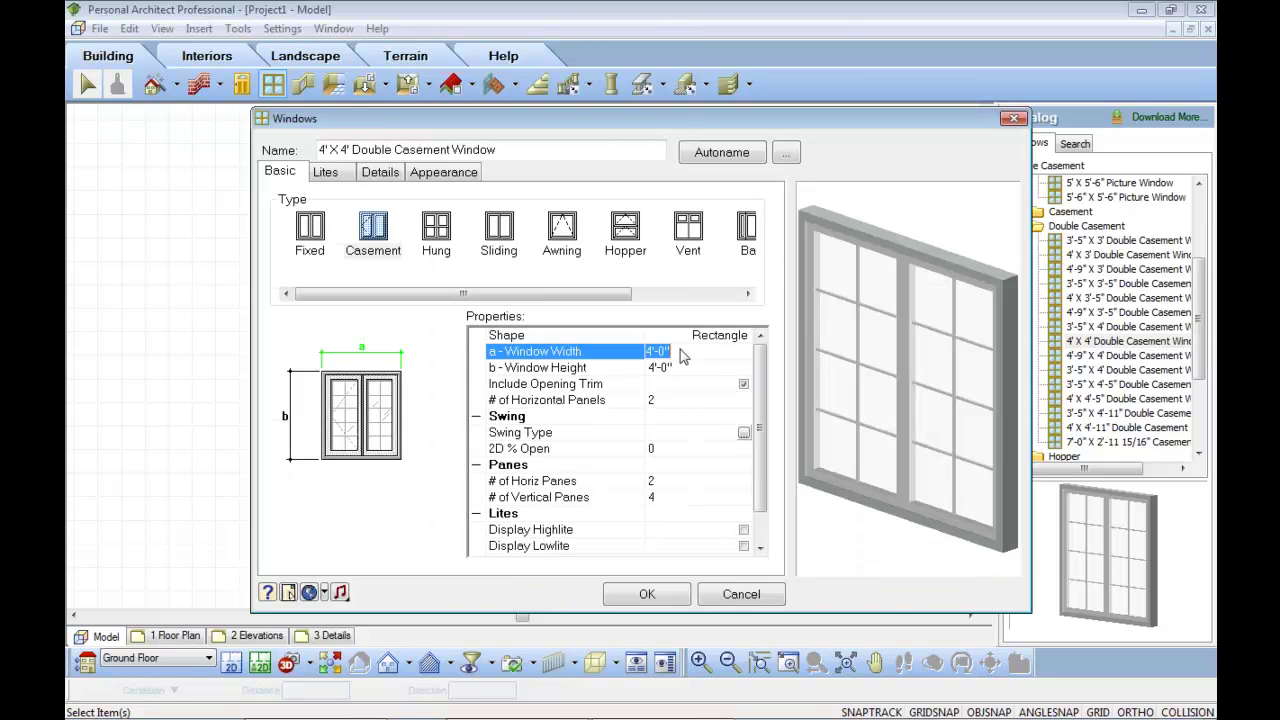
text(5)
key(Tab)
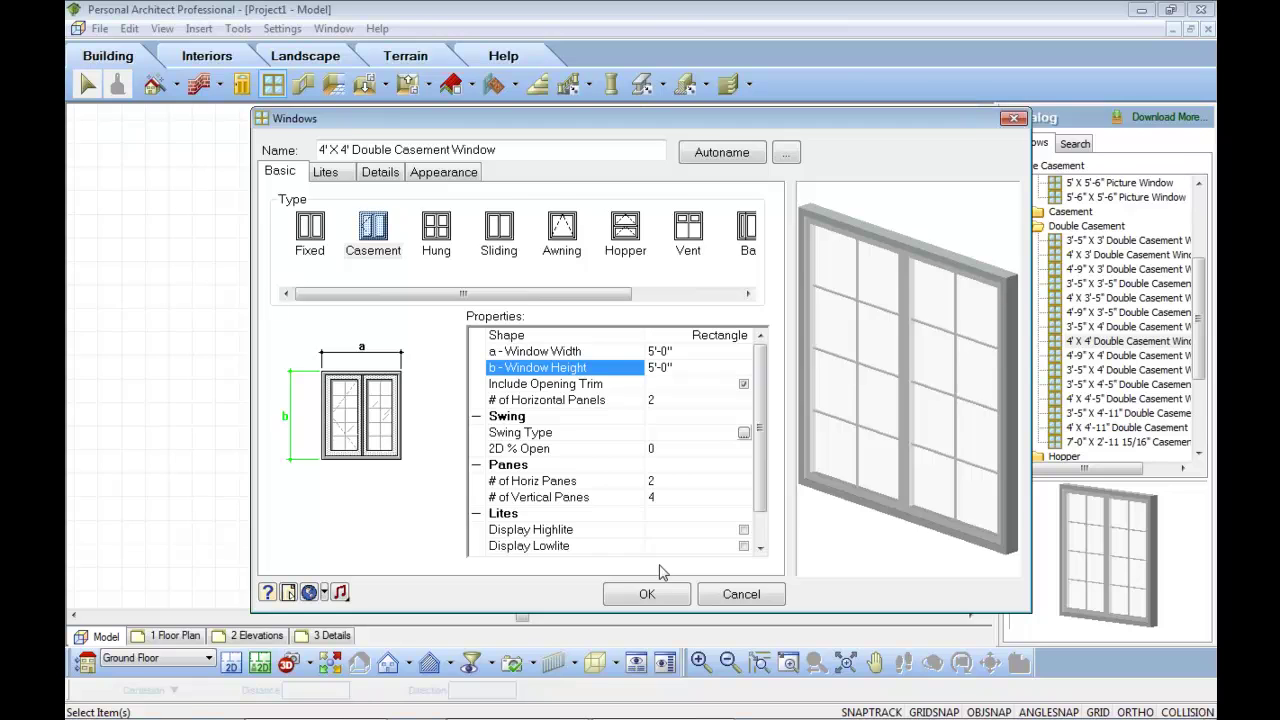
key(Return)
- Draw the stepped brick veneer exterior wall outline, closing it at the starting corner
click(199, 85)
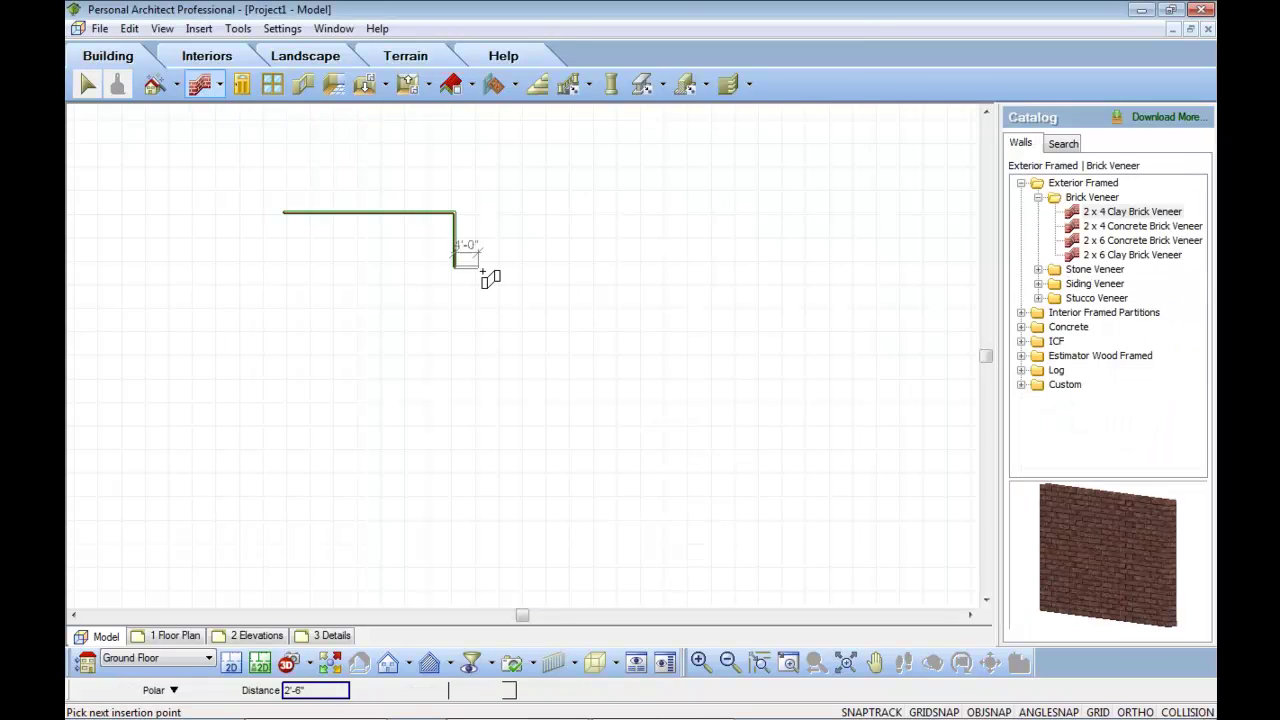
click(665, 267)
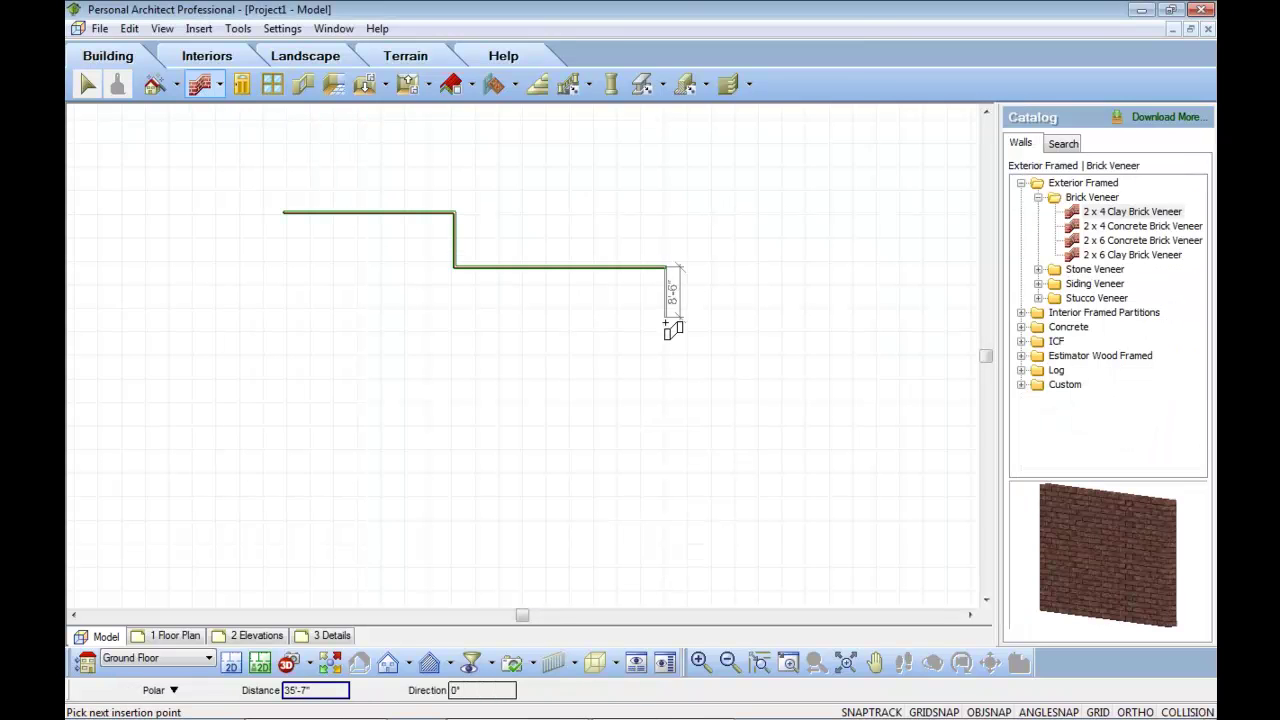
click(665, 497)
click(478, 497)
click(478, 460)
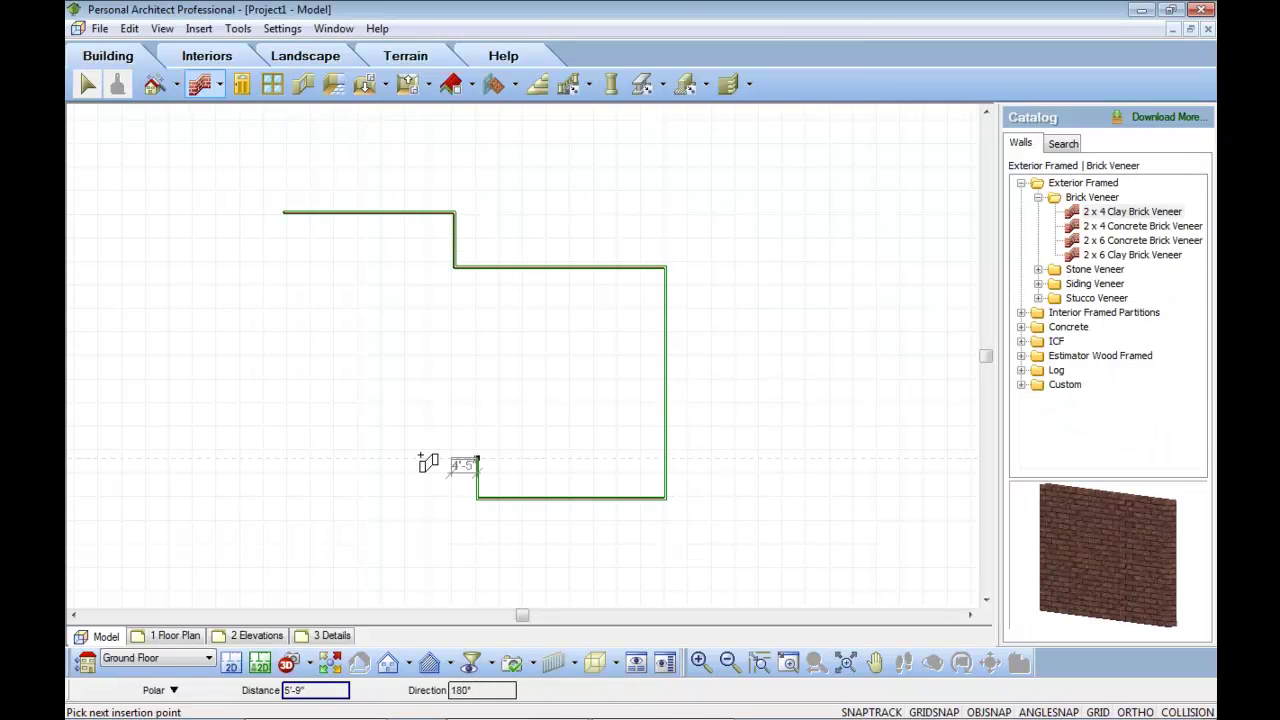
click(393, 460)
click(393, 515)
click(222, 515)
click(222, 311)
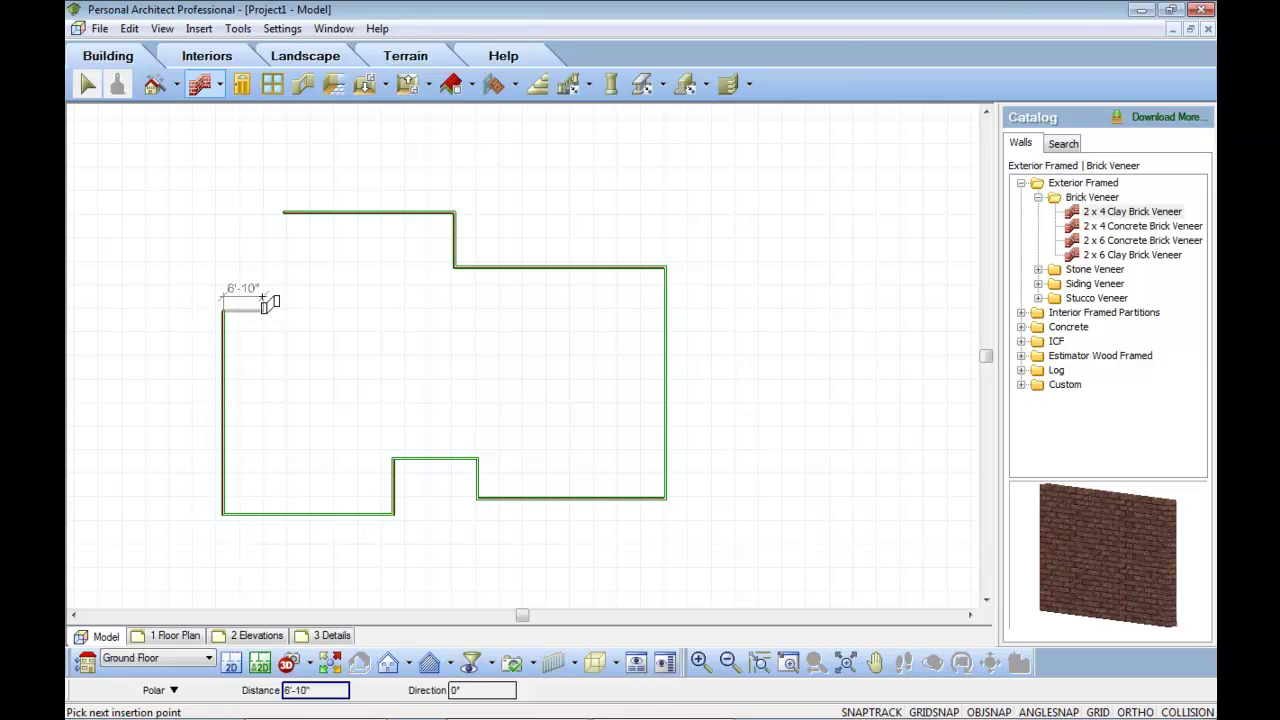
click(265, 311)
click(284, 214)
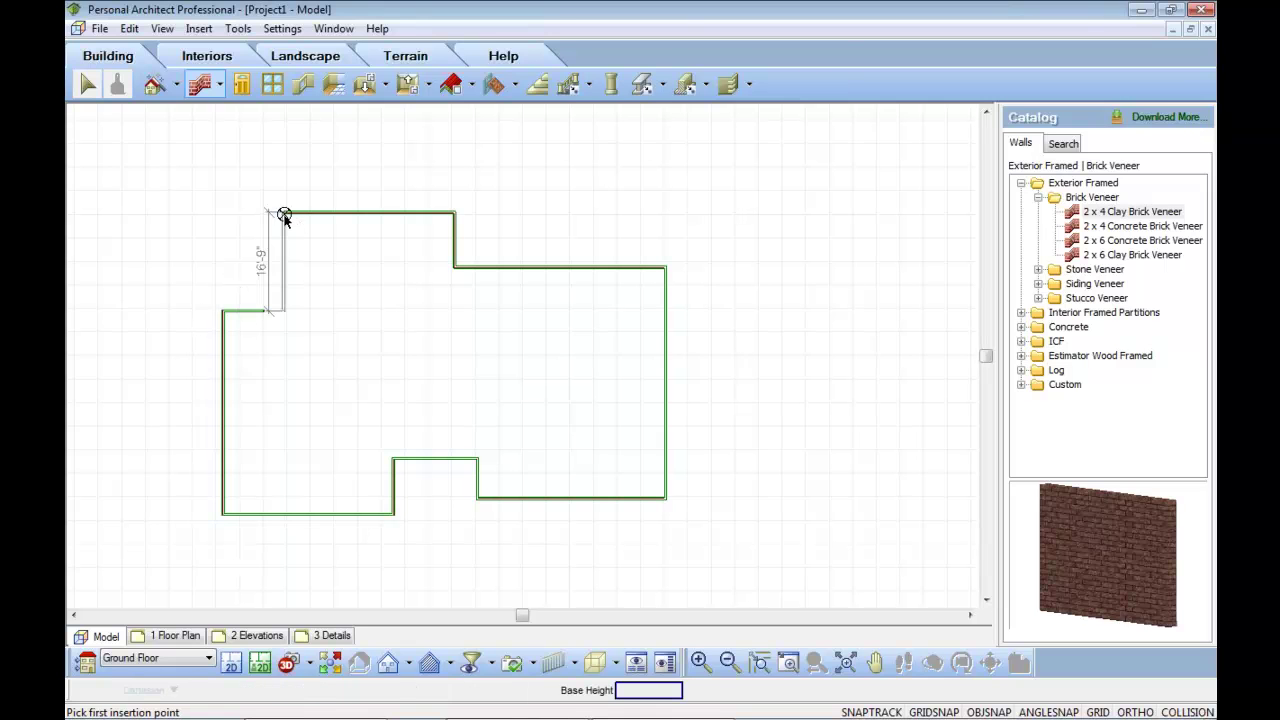
- Add interior partition walls dividing the right wing into a room and small closets
click(477, 460)
click(477, 268)
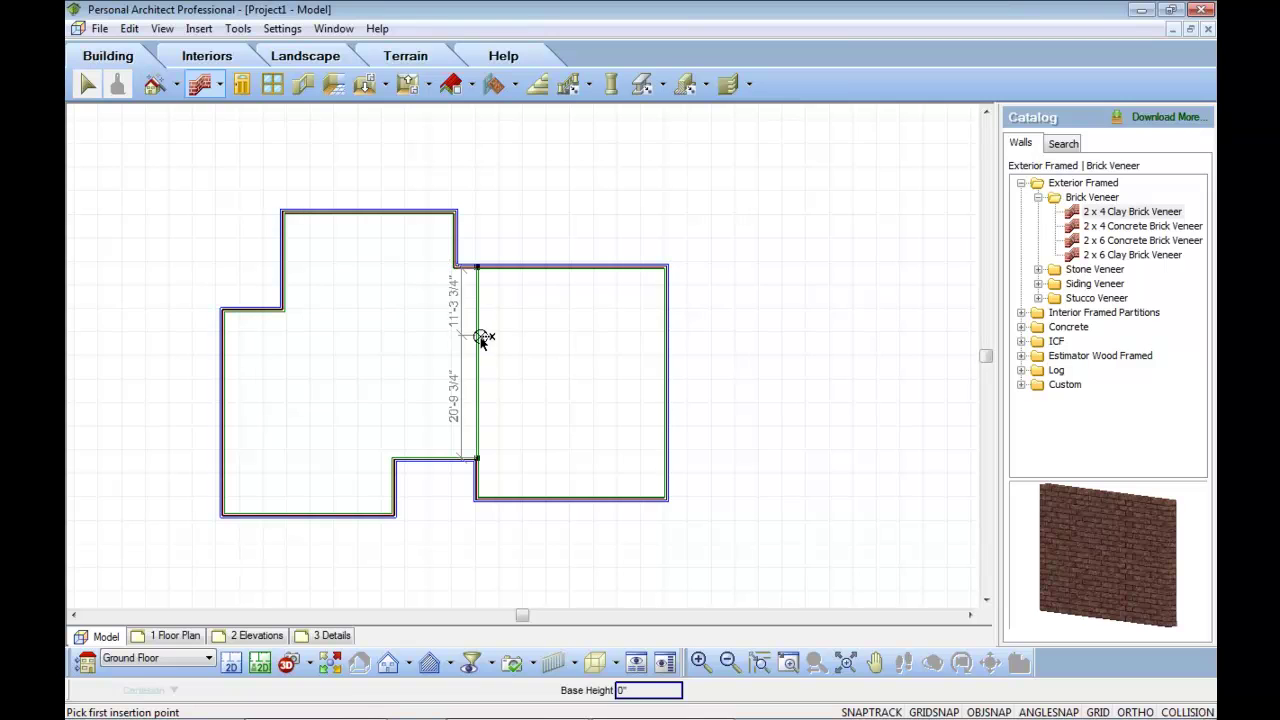
click(477, 338)
click(667, 338)
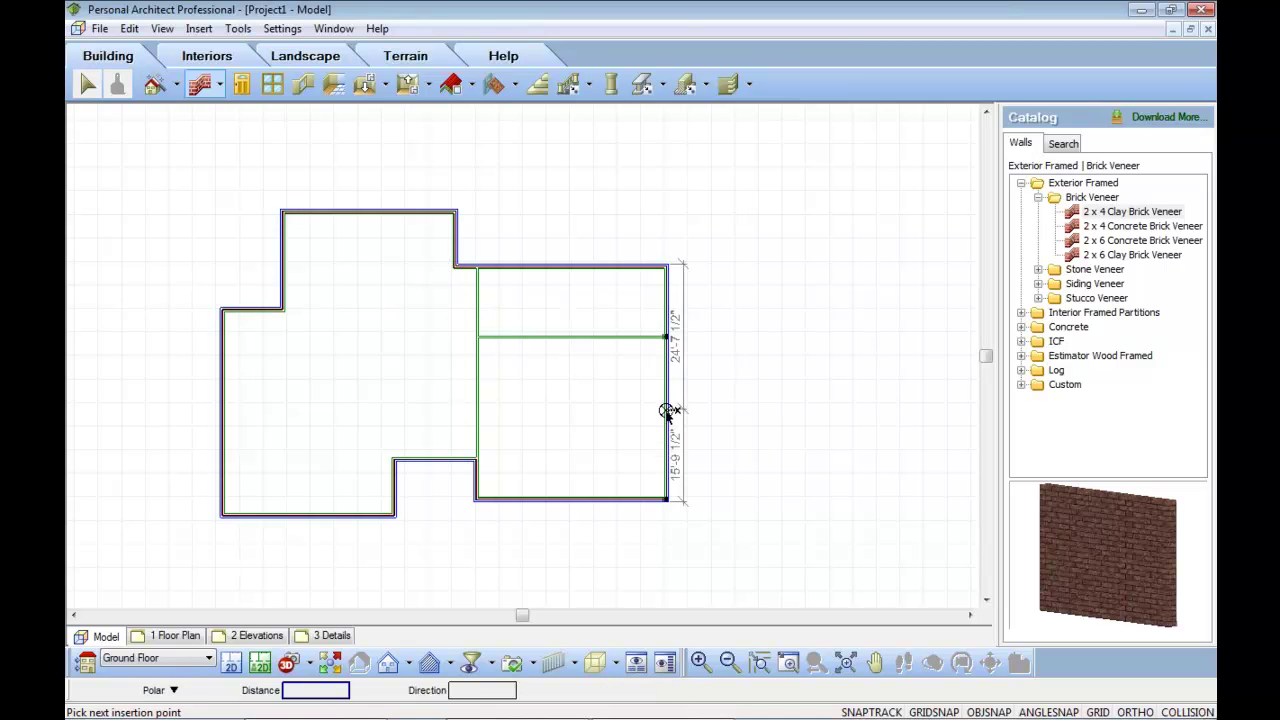
click(667, 408)
click(577, 408)
click(577, 338)
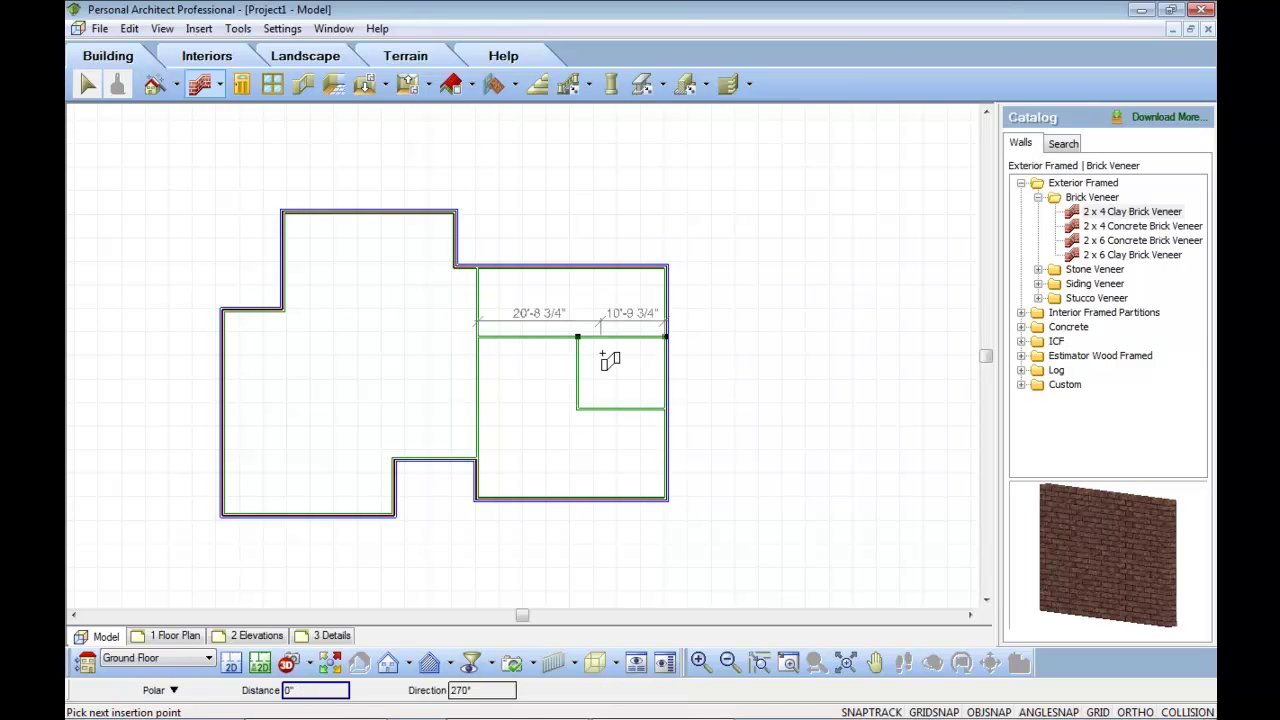
key(Escape)
click(601, 372)
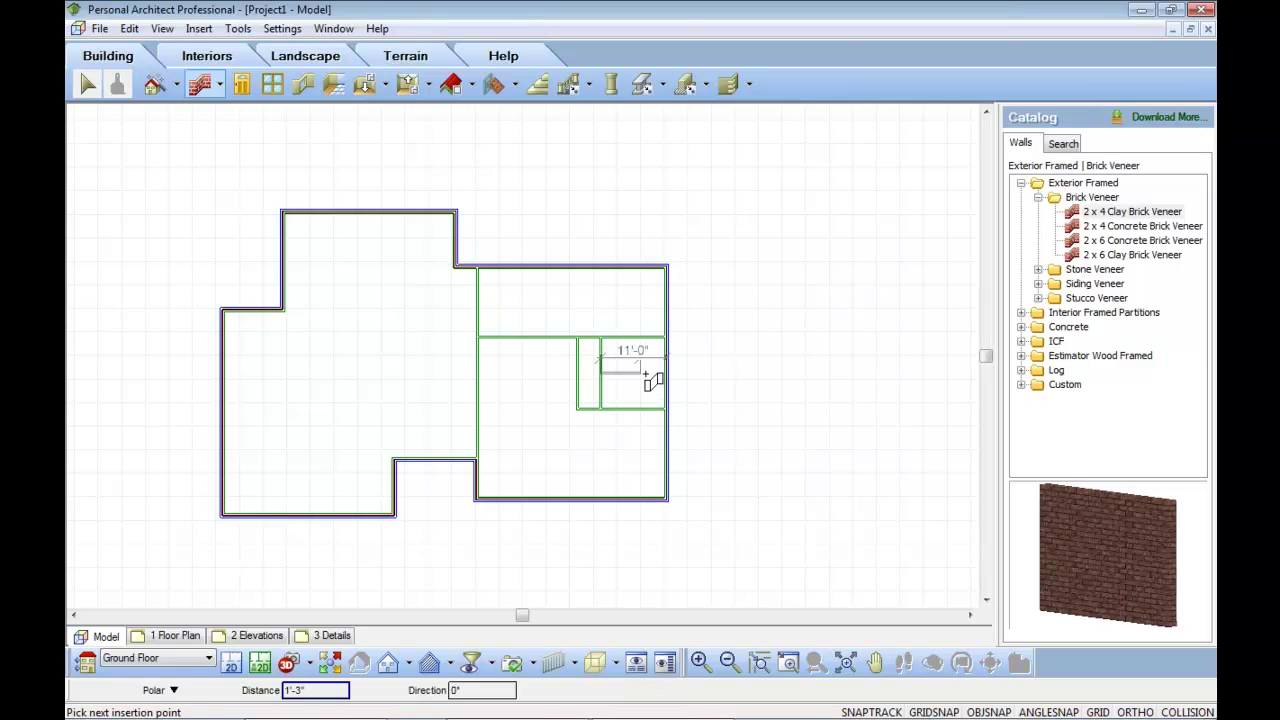
click(665, 372)
click(242, 86)
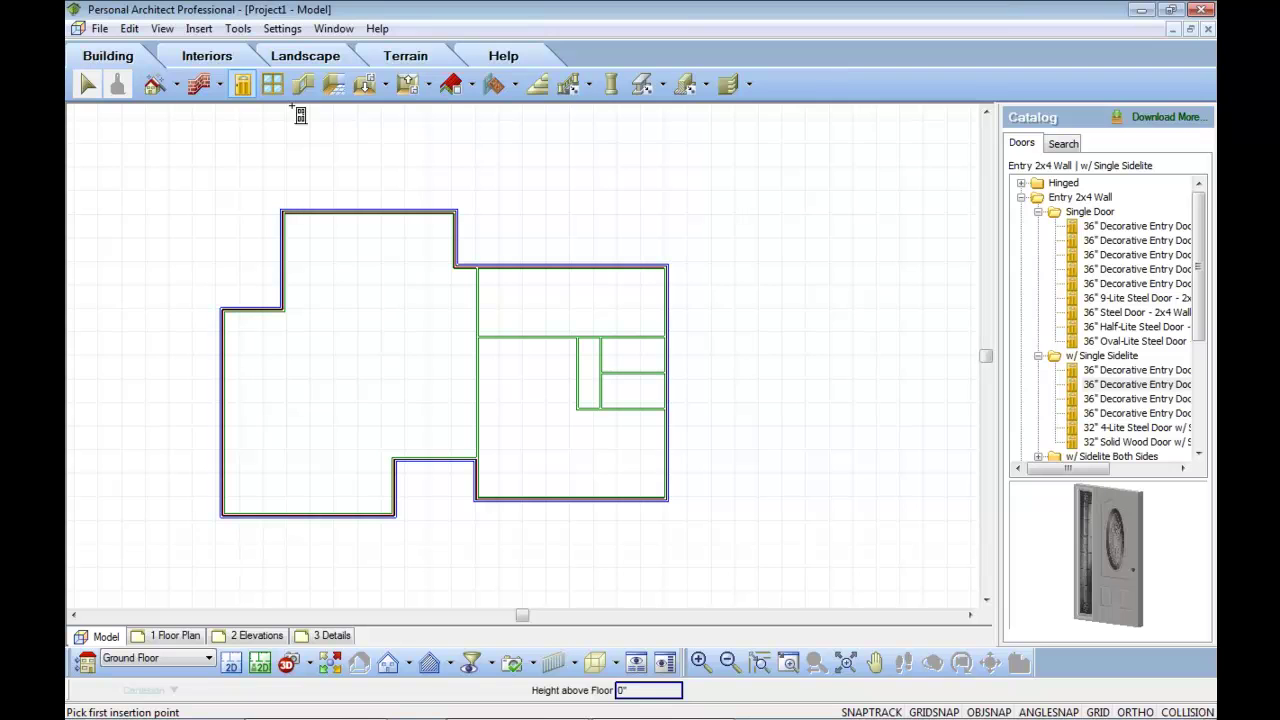
- Place a 36" Half-Lite Steel entry door and three 30" 6-panel hinged interior doors
click(1135, 326)
click(433, 458)
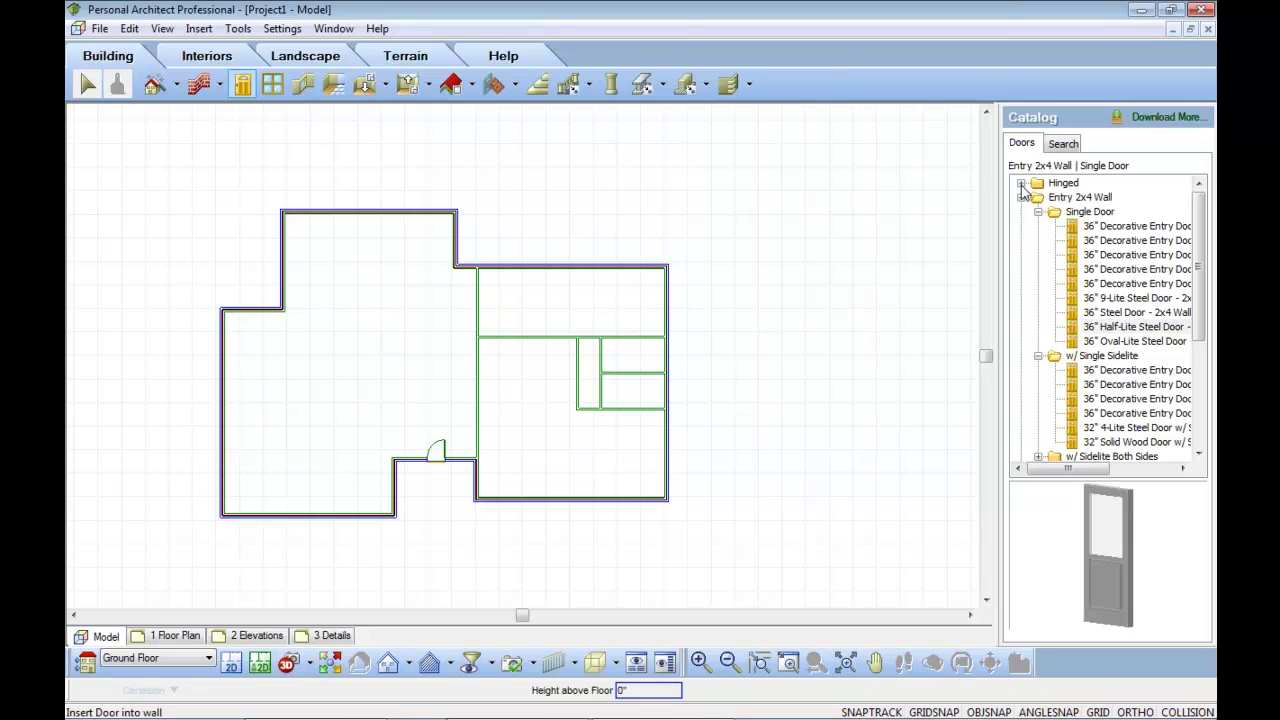
click(1021, 183)
click(1121, 211)
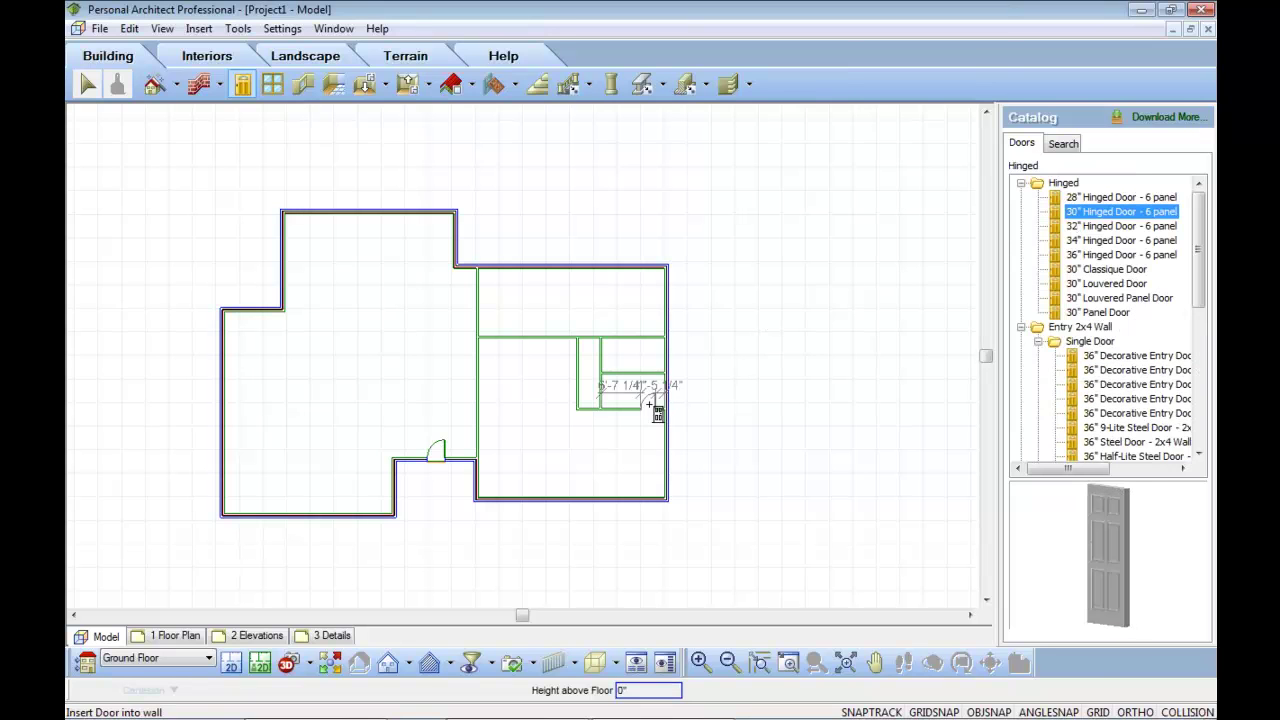
click(485, 350)
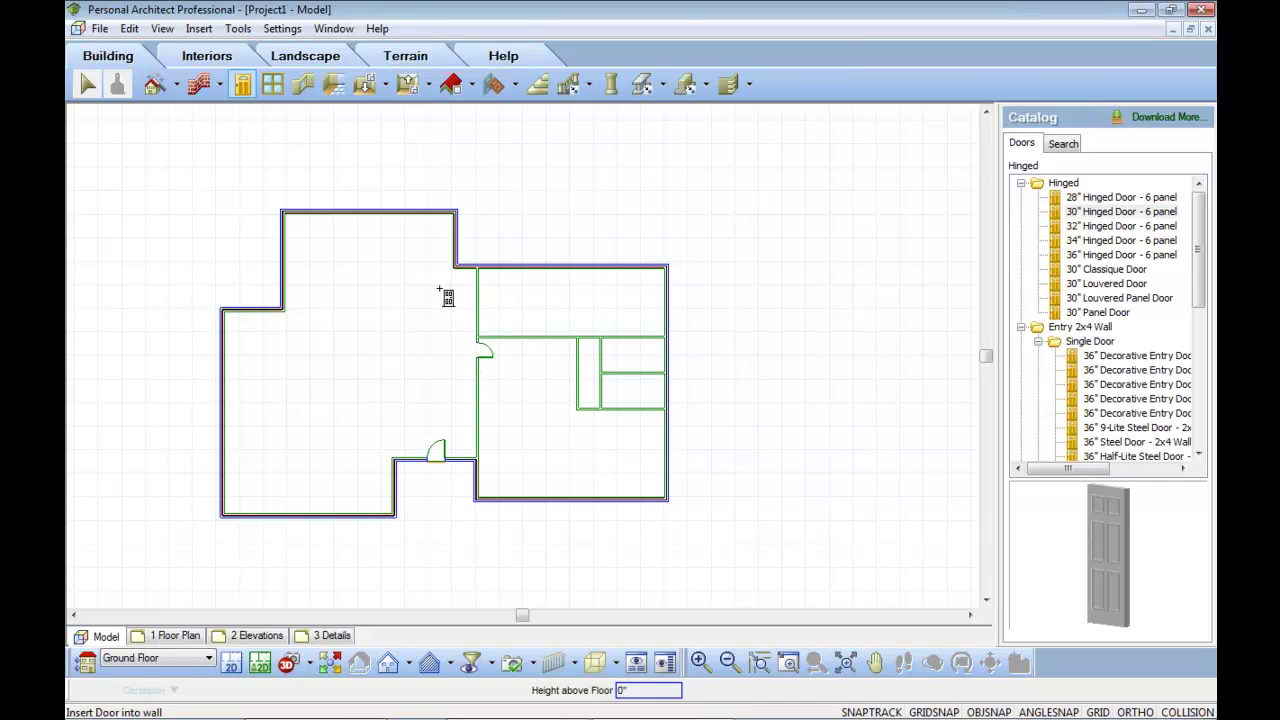
click(582, 395)
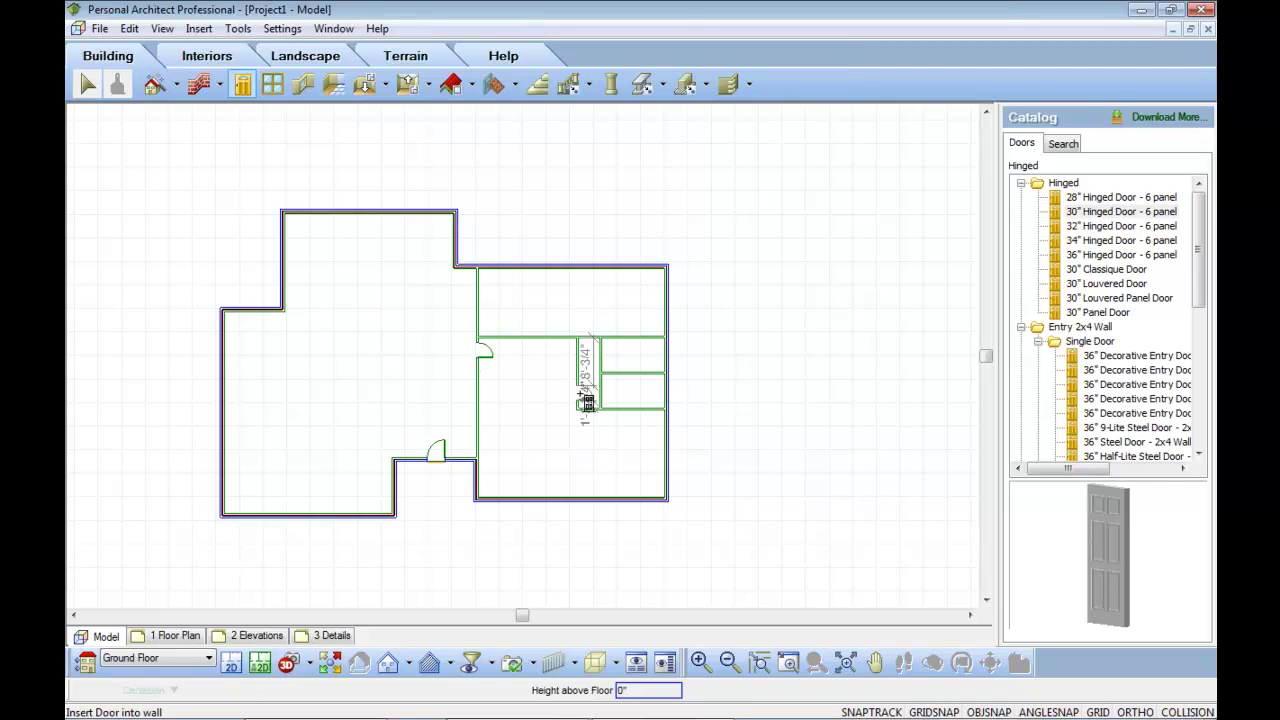
click(645, 408)
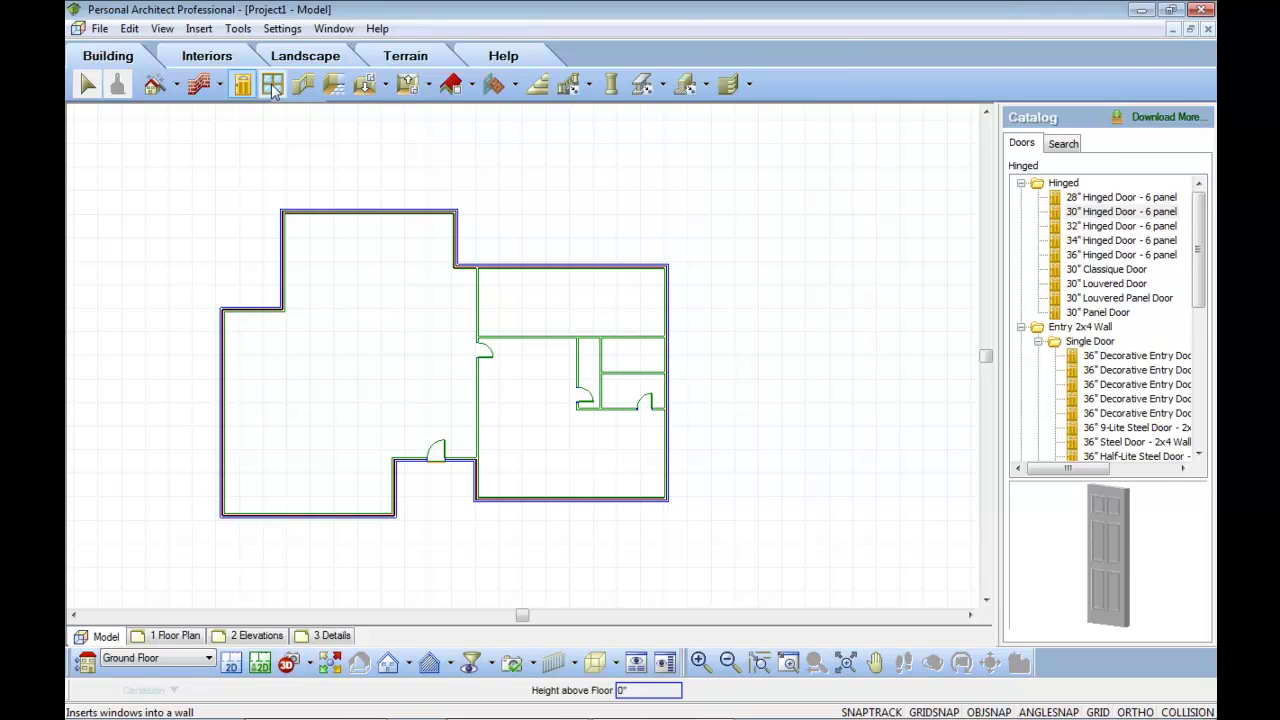
click(365, 86)
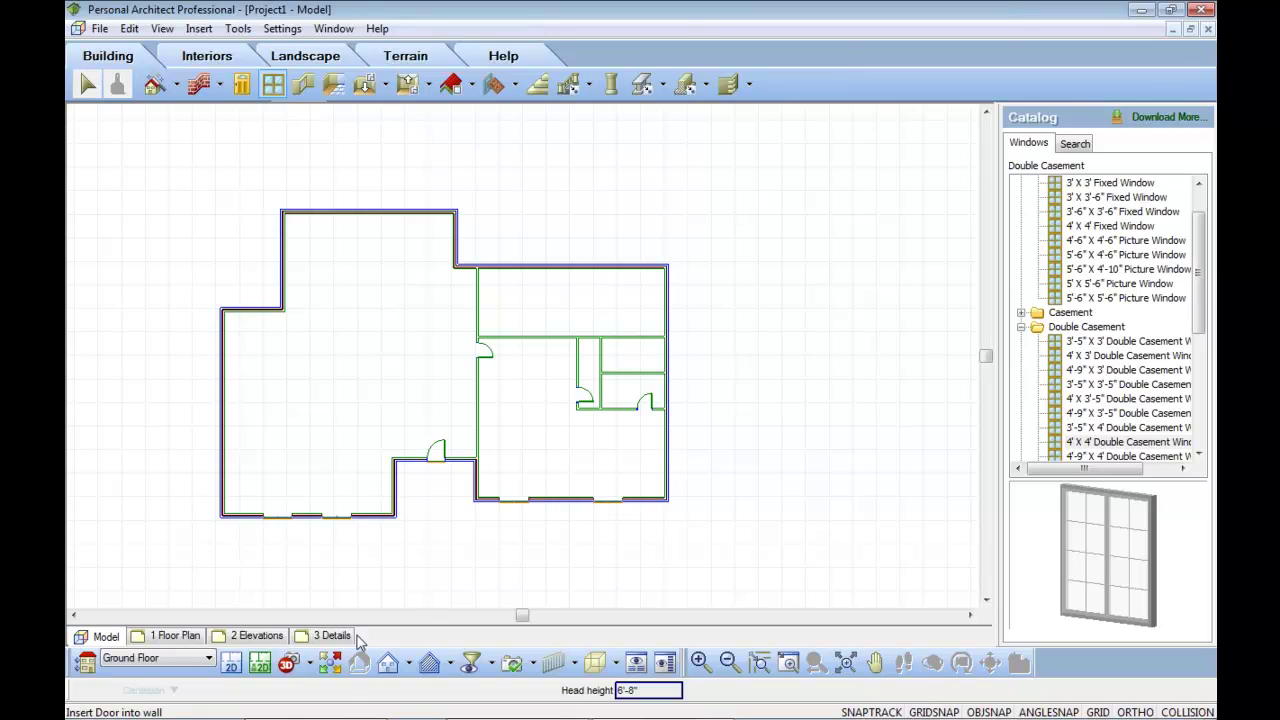
click(310, 663)
- View the house in 3D Overview and drag the right wing's end wall outward
click(316, 638)
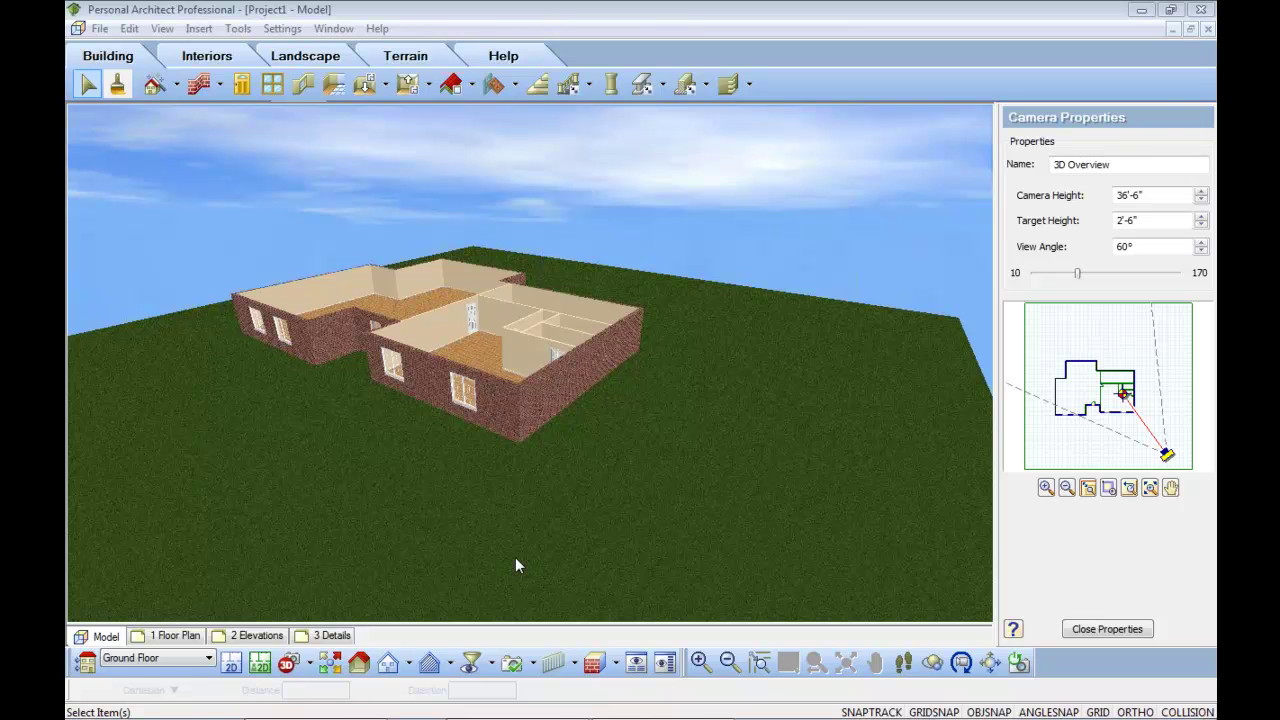
drag(516, 565, 78, 401)
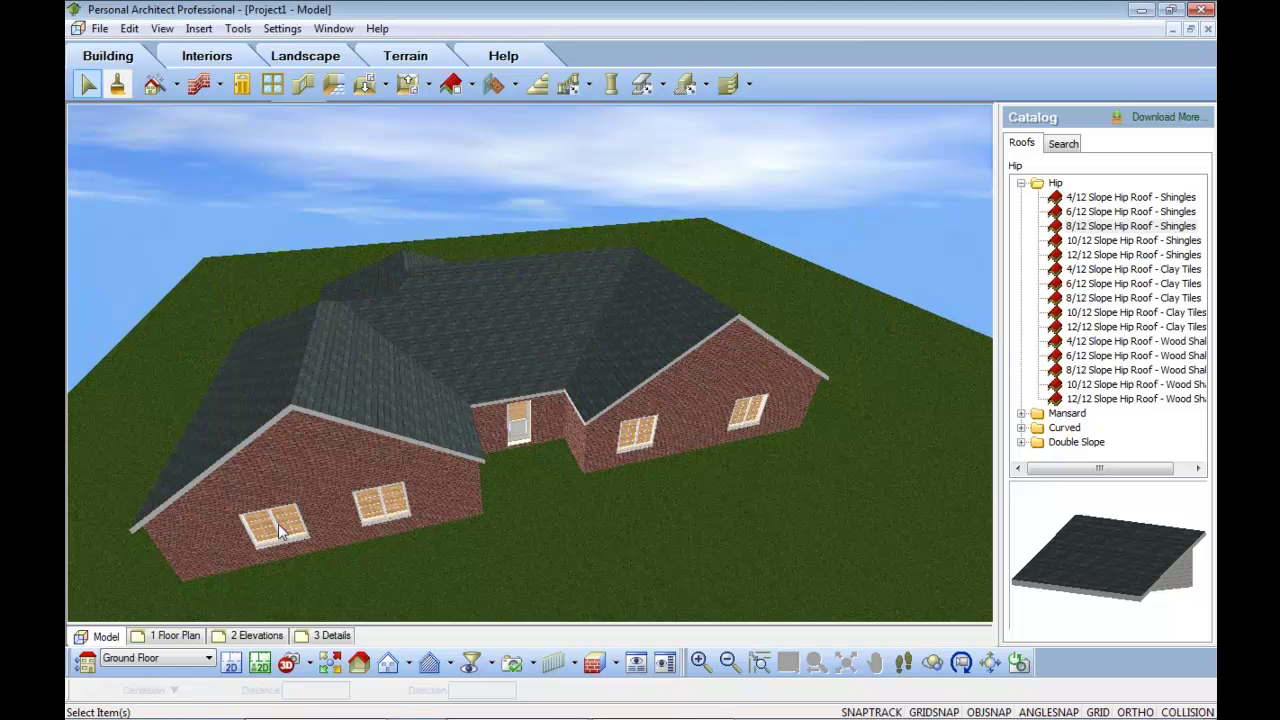
click(695, 450)
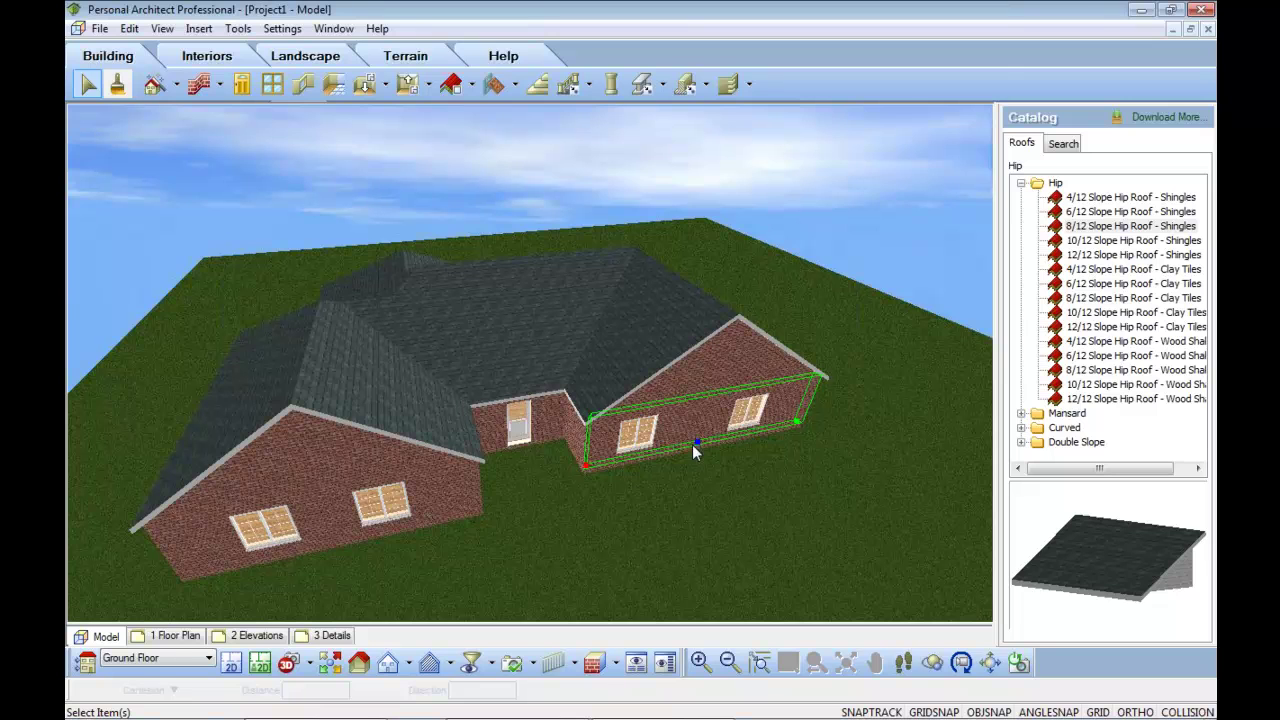
drag(695, 452, 723, 488)
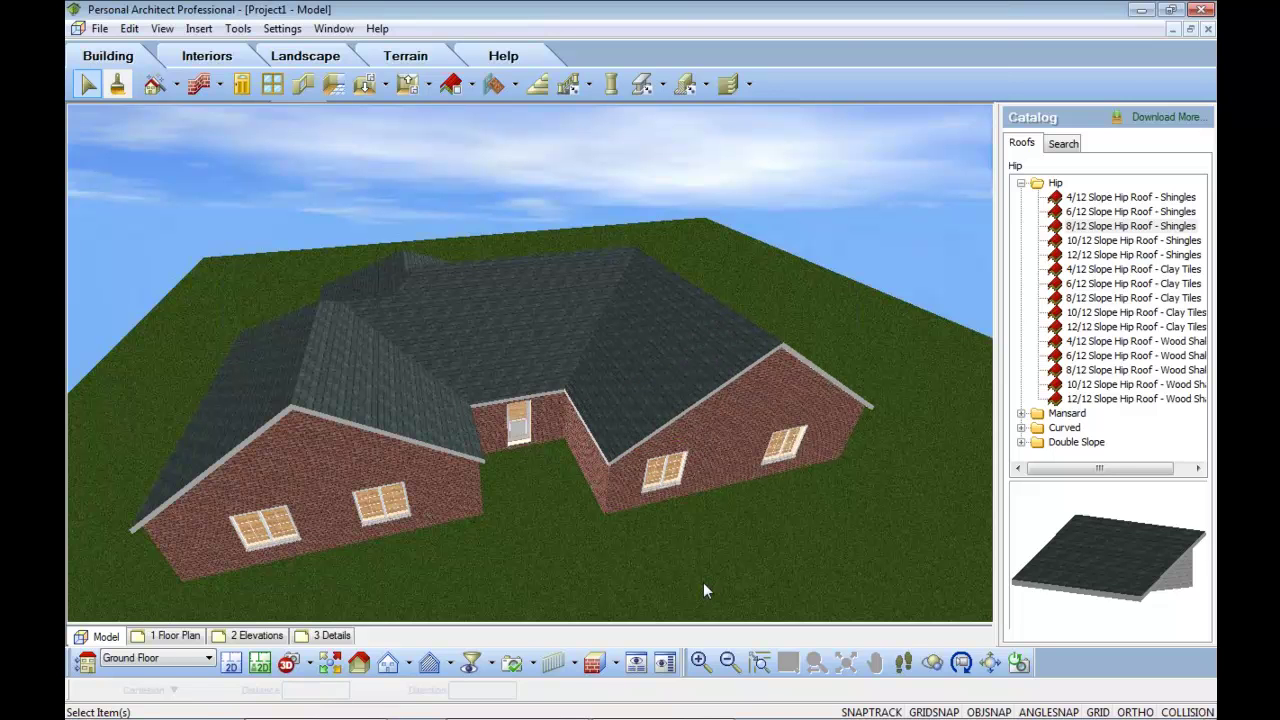
- In the 2D plan, add one window to the right exterior wall and two to the left wall
click(231, 663)
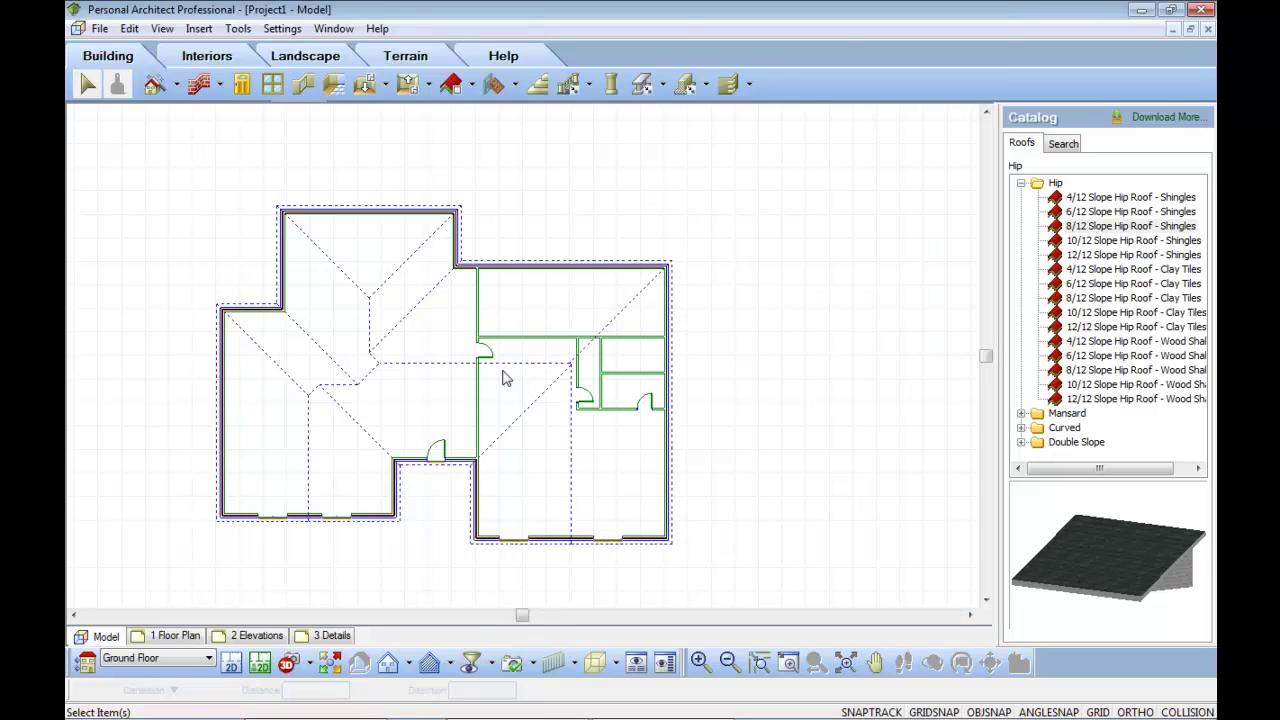
scroll(505, 378, up, 1)
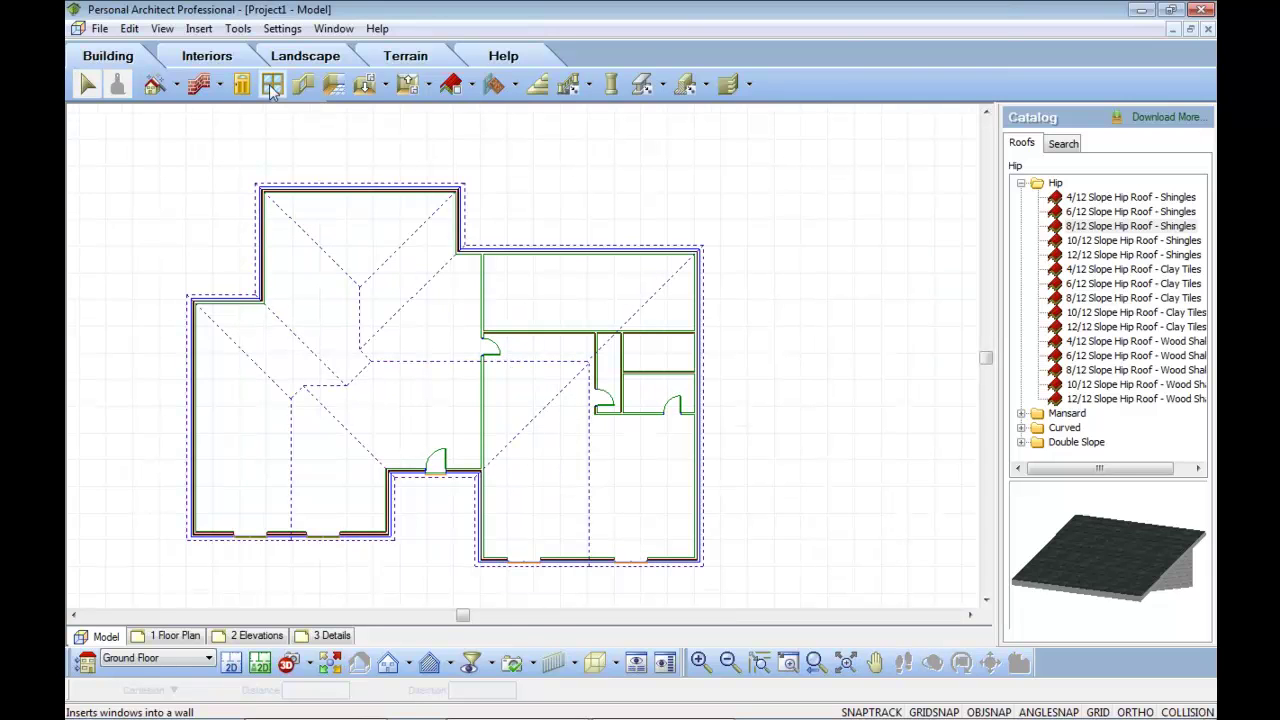
click(272, 86)
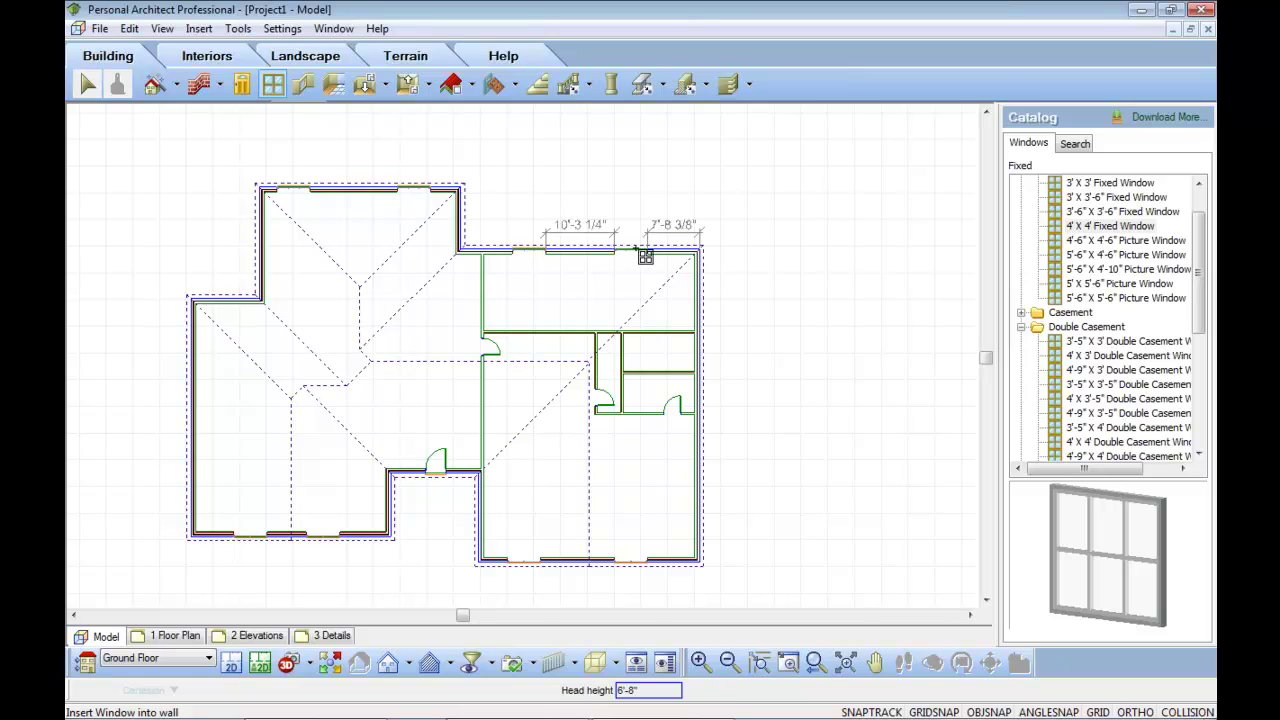
click(690, 477)
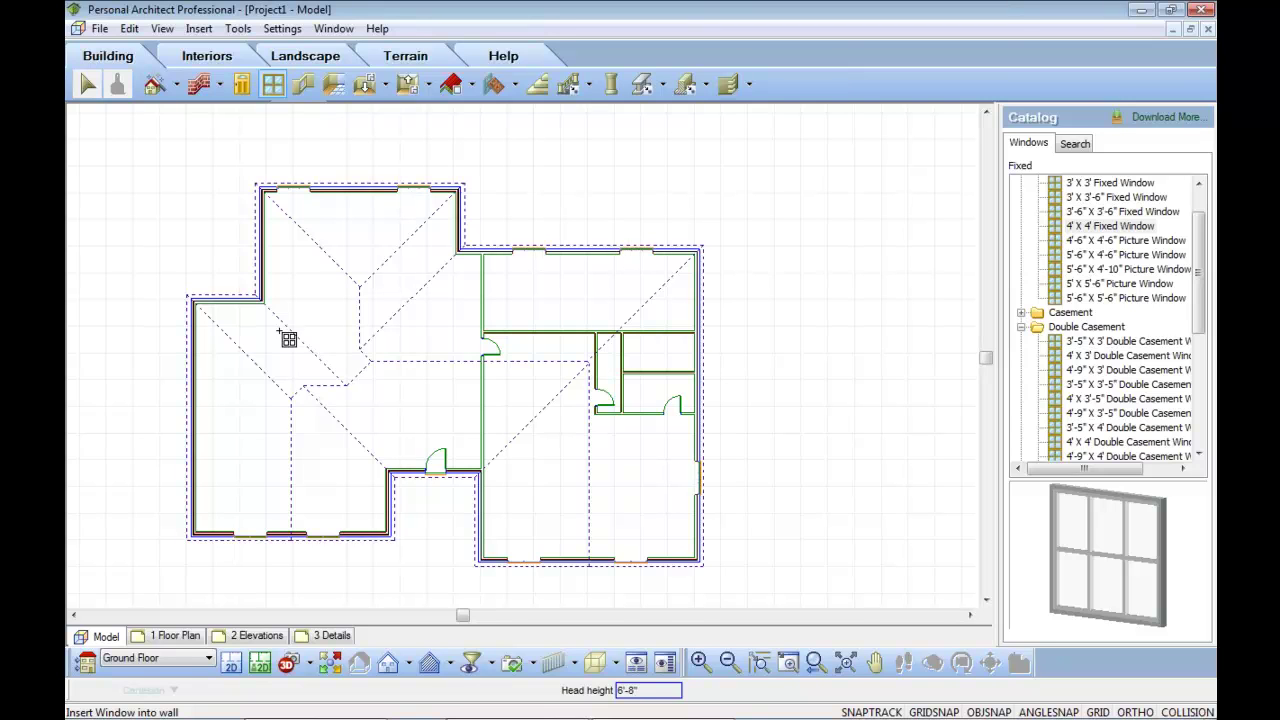
click(199, 358)
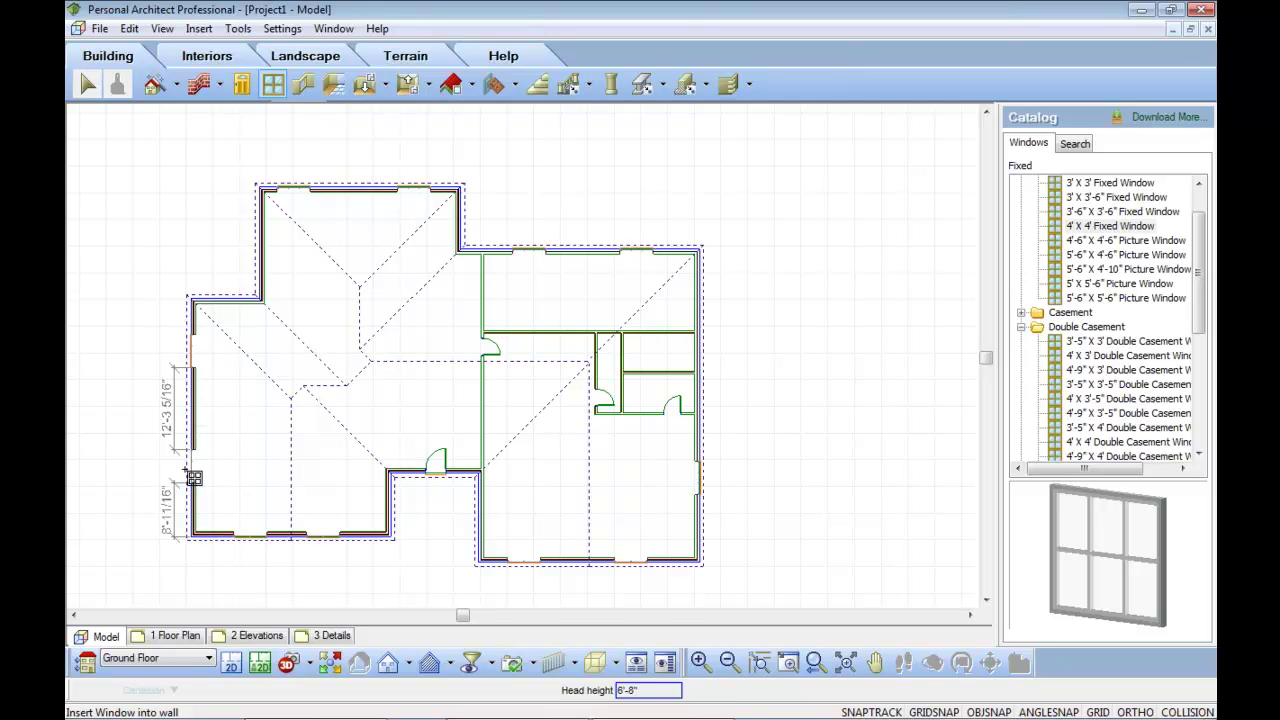
click(192, 466)
right_click(157, 226)
click(172, 230)
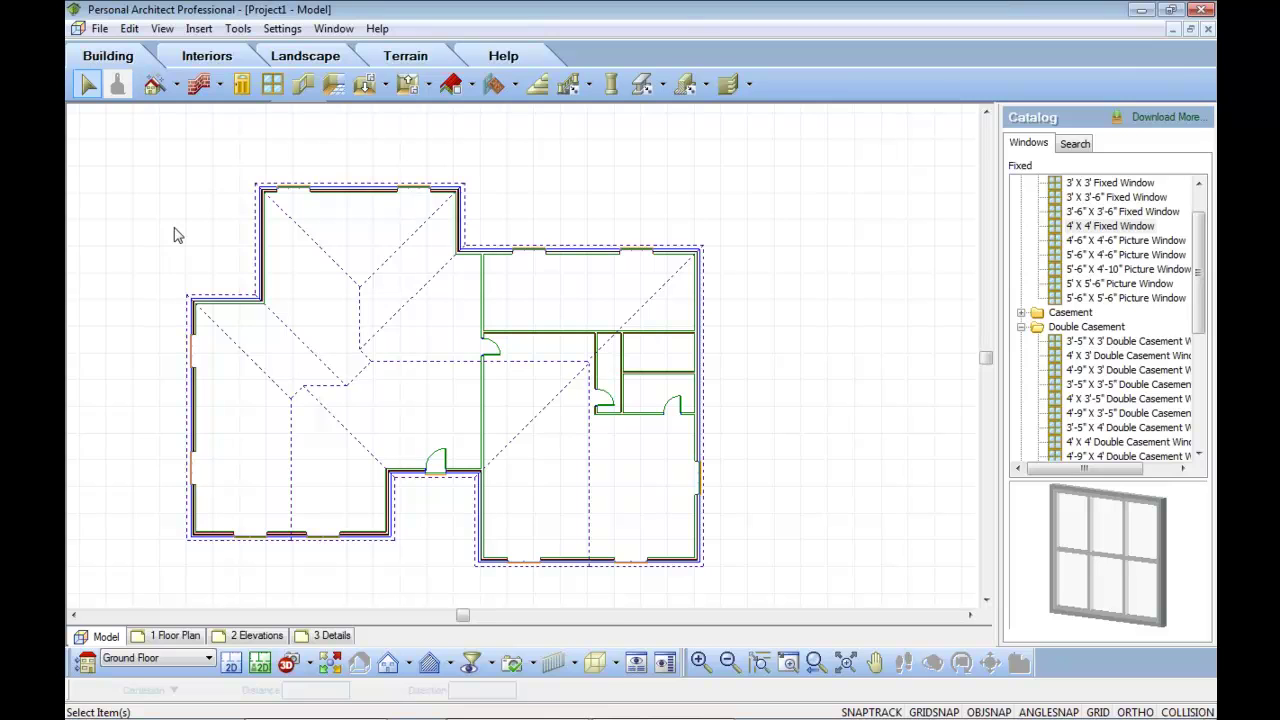
- Add Auto Exterior Dimensions around the plan and switch to the 1 Floor Plan sheet
click(240, 30)
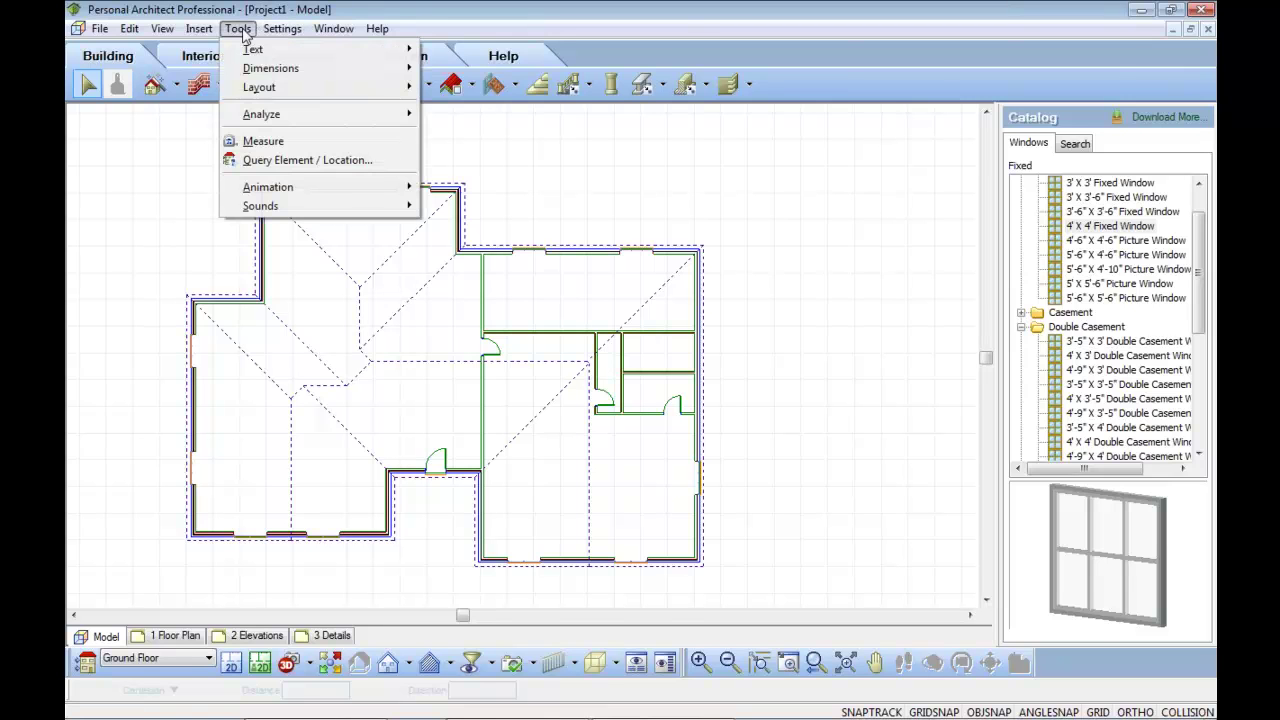
mouse_move(250, 74)
click(470, 68)
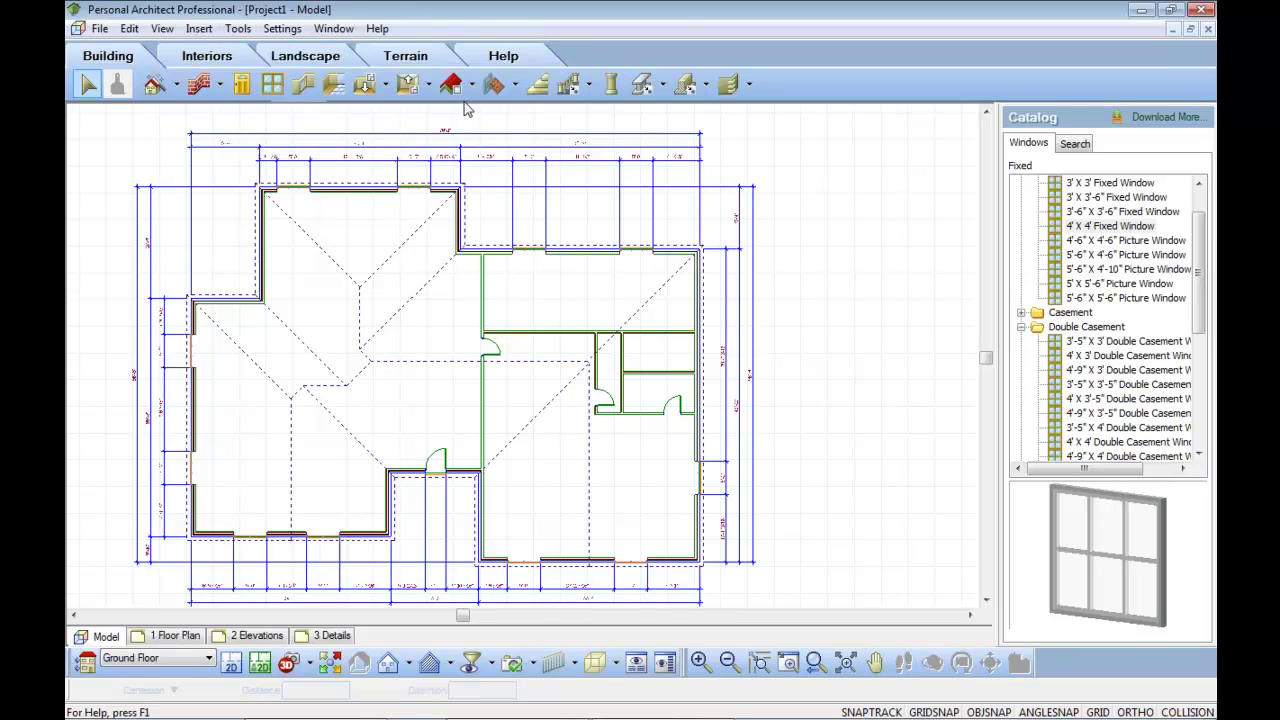
scroll(585, 430, down, 1)
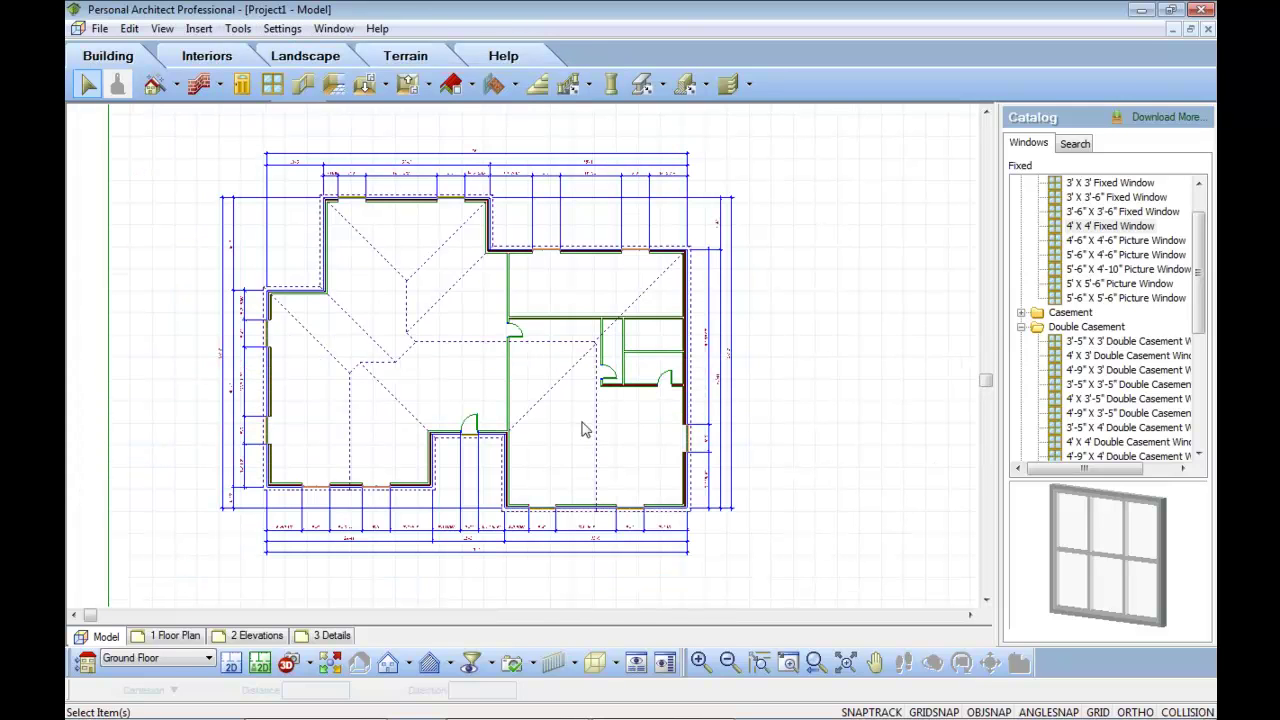
click(175, 636)
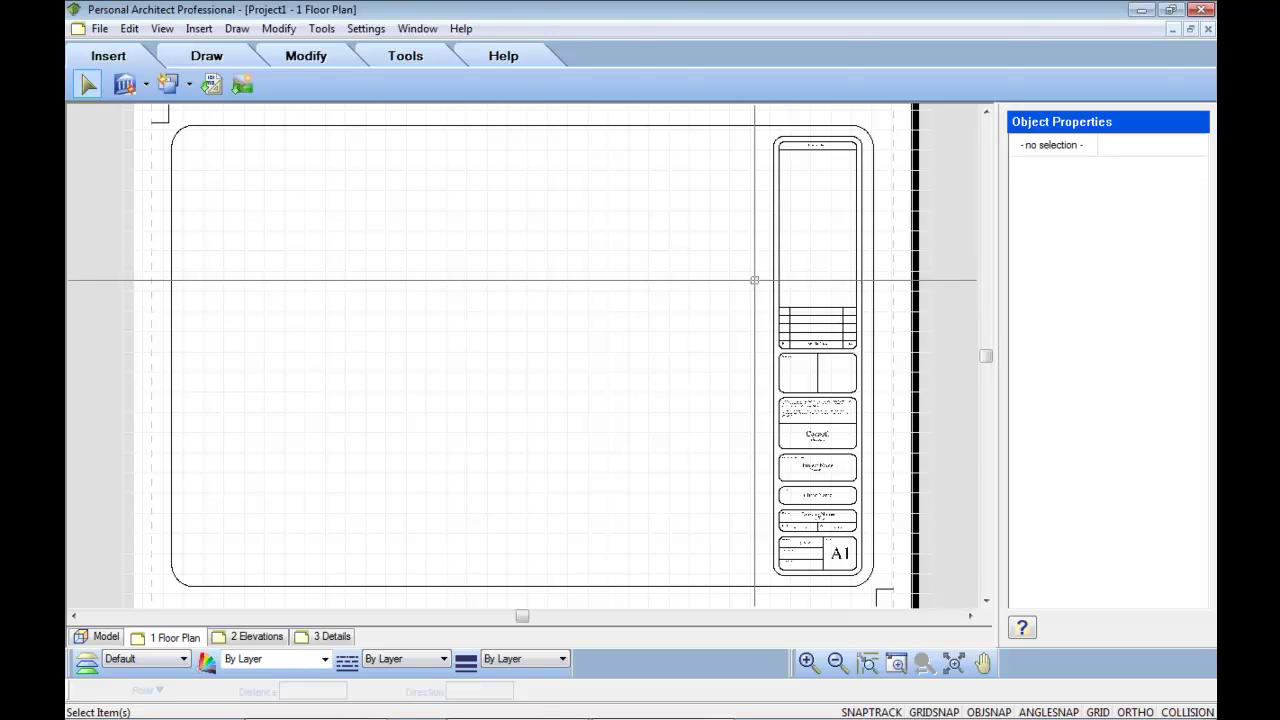
- Place the ground floor plan on the A1 sheet with Roofs turned off in the view filter
click(178, 80)
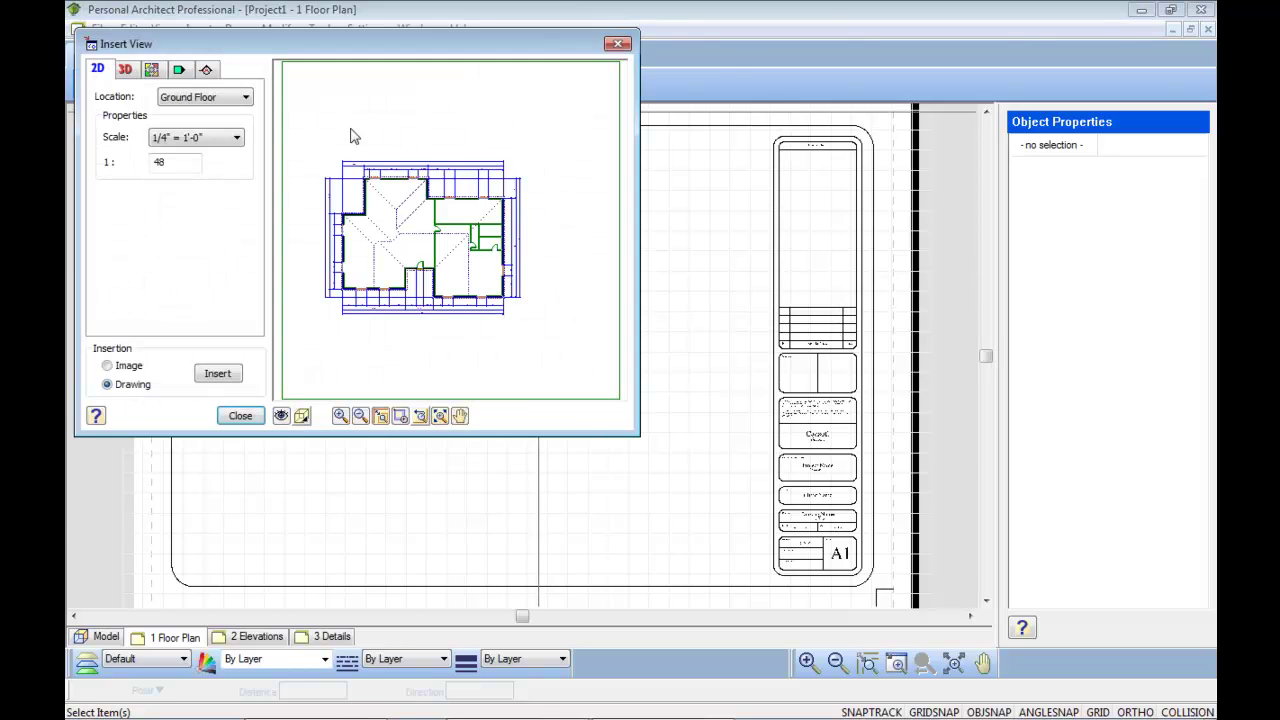
click(281, 415)
click(313, 116)
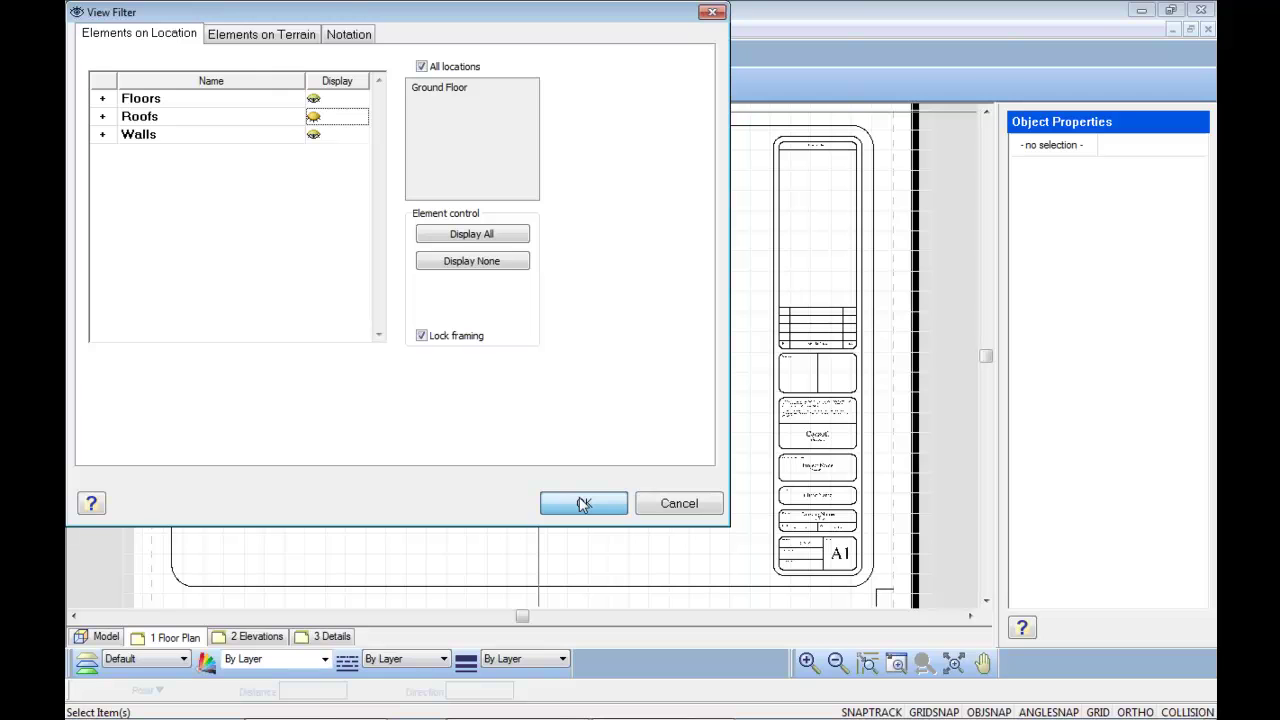
click(584, 504)
click(236, 374)
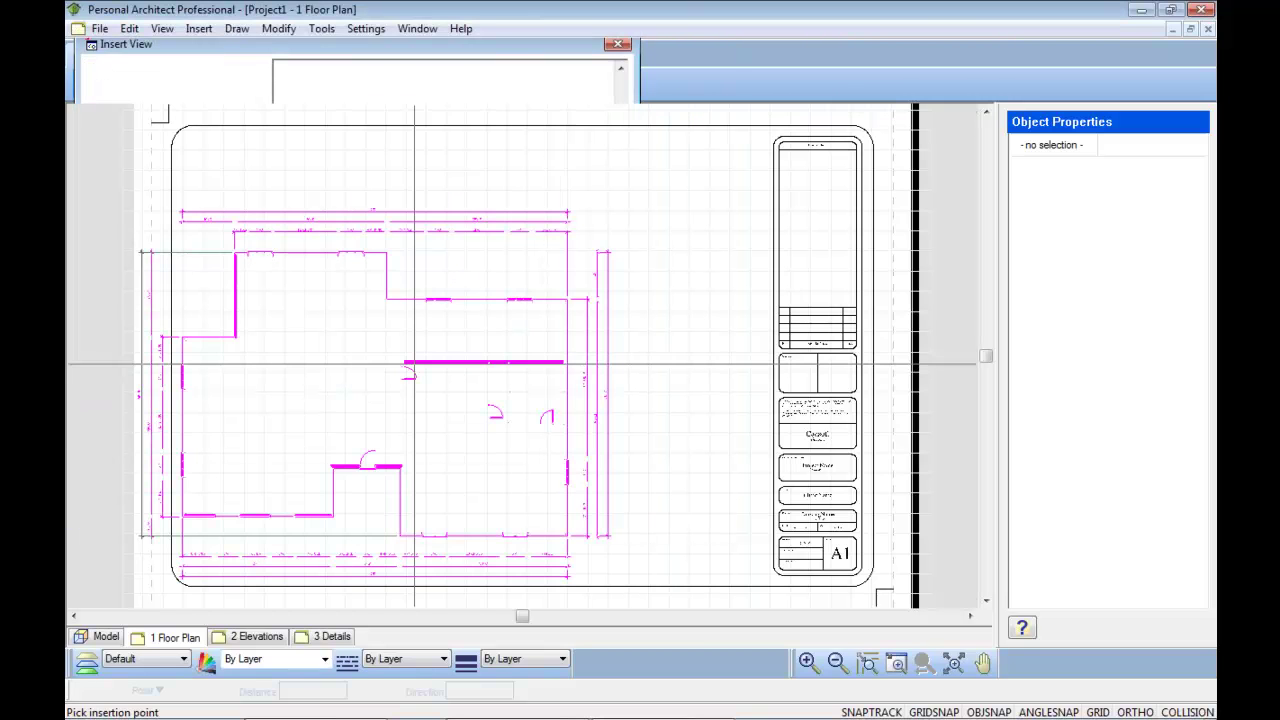
click(497, 328)
- Place the Front Elevation near the top of the 2 Elevations sheet
click(253, 637)
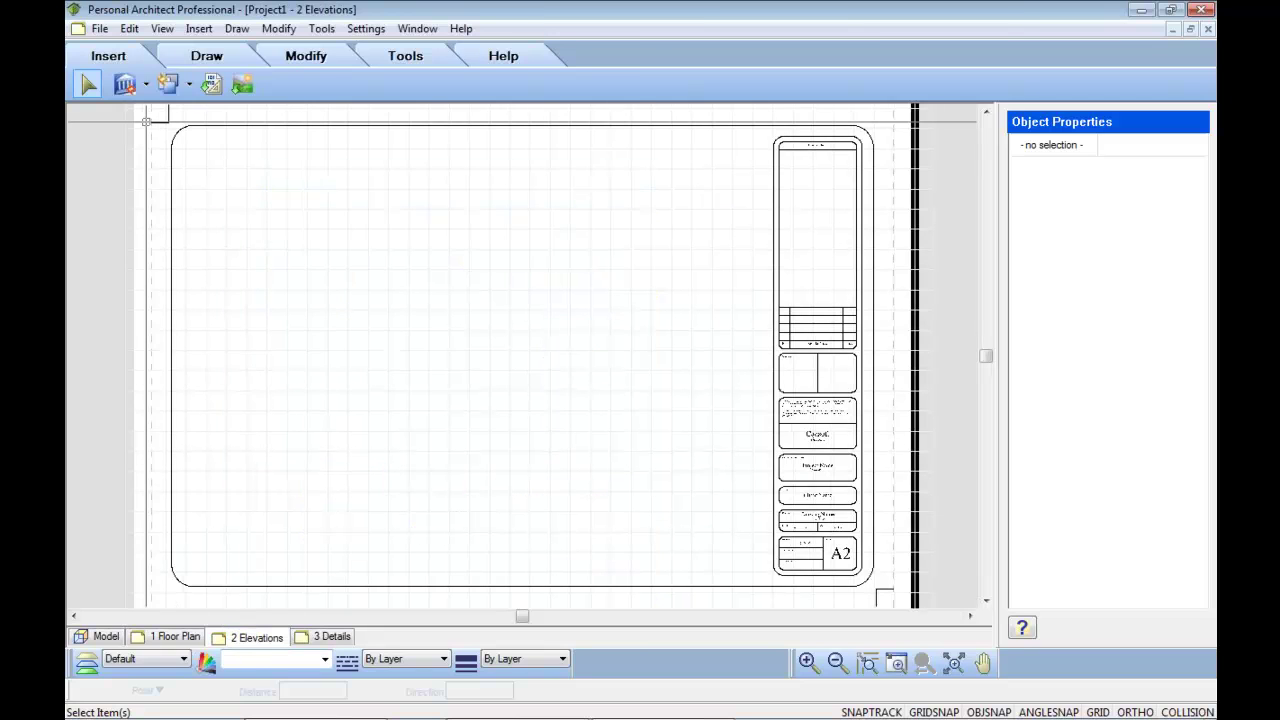
click(167, 84)
click(178, 70)
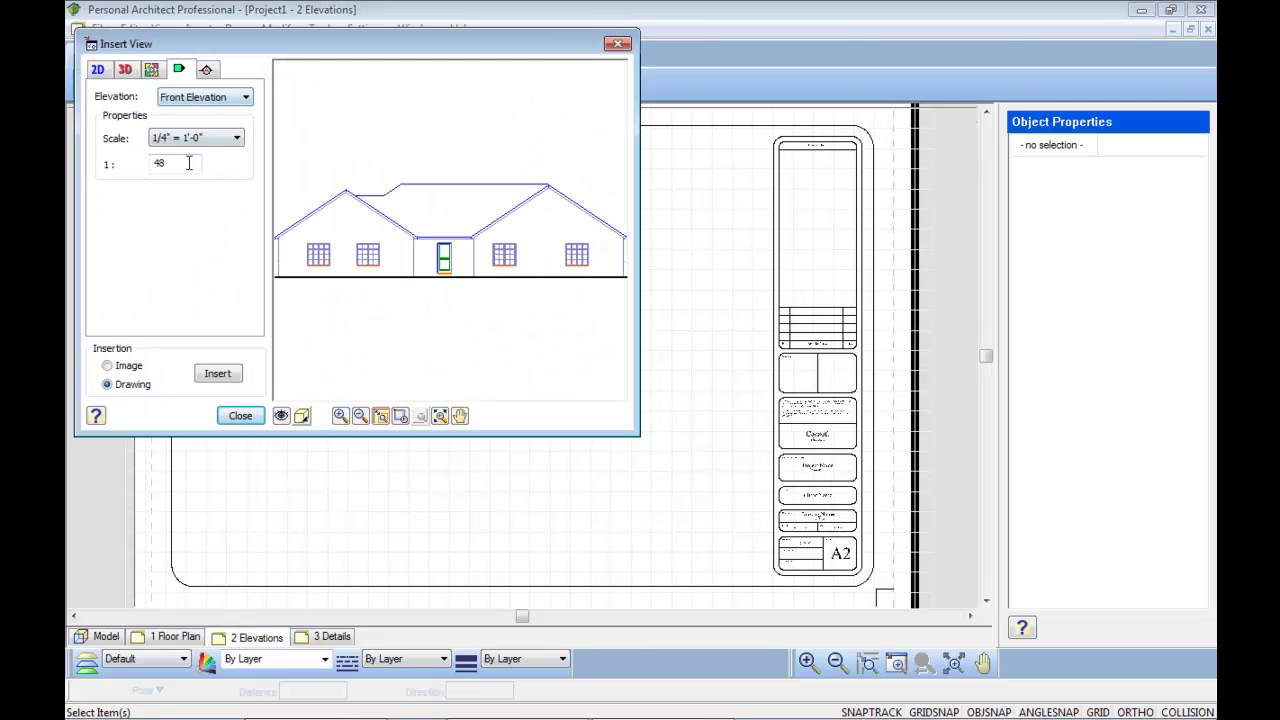
click(217, 373)
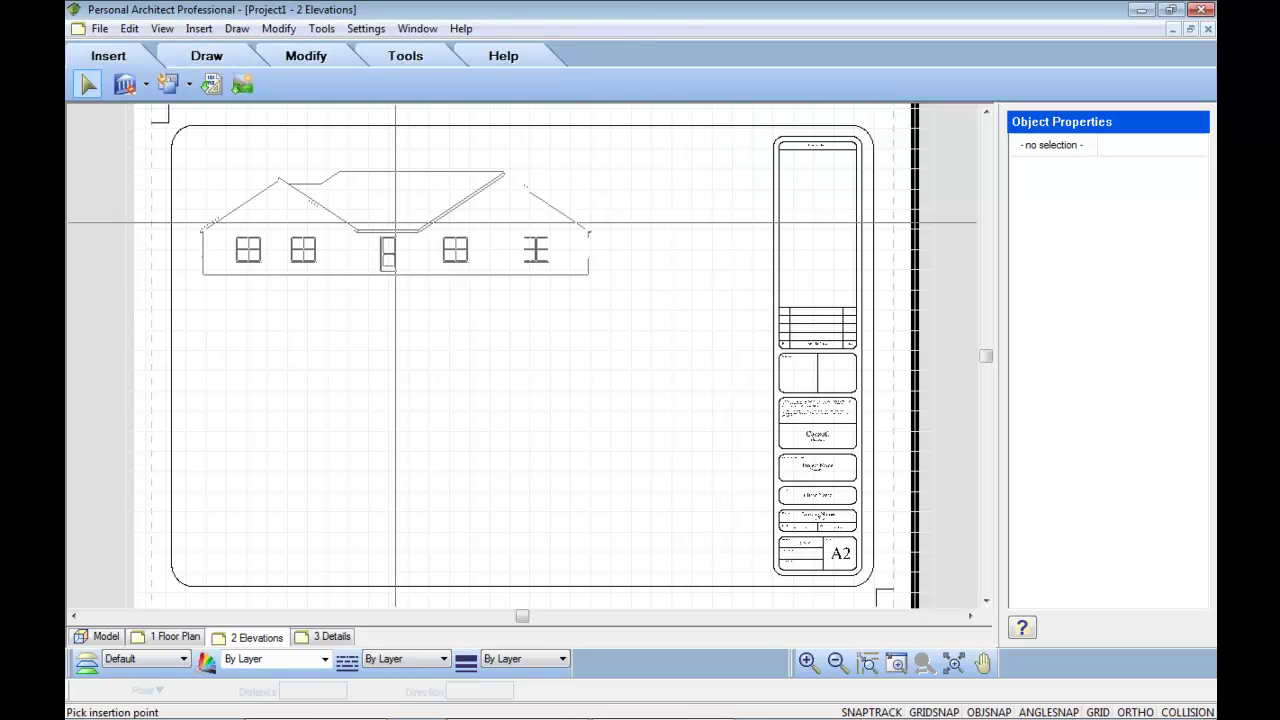
click(396, 224)
- Place the Right Elevation below the front elevation
click(124, 84)
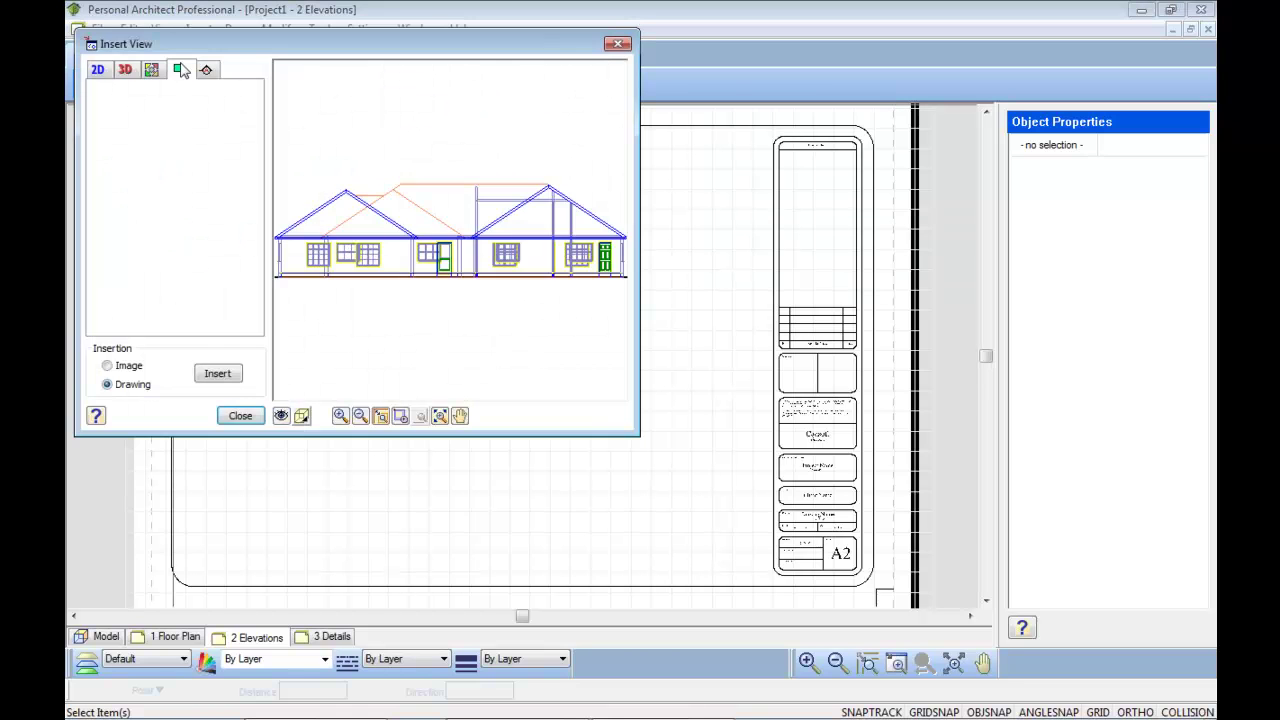
click(178, 70)
click(235, 97)
click(191, 125)
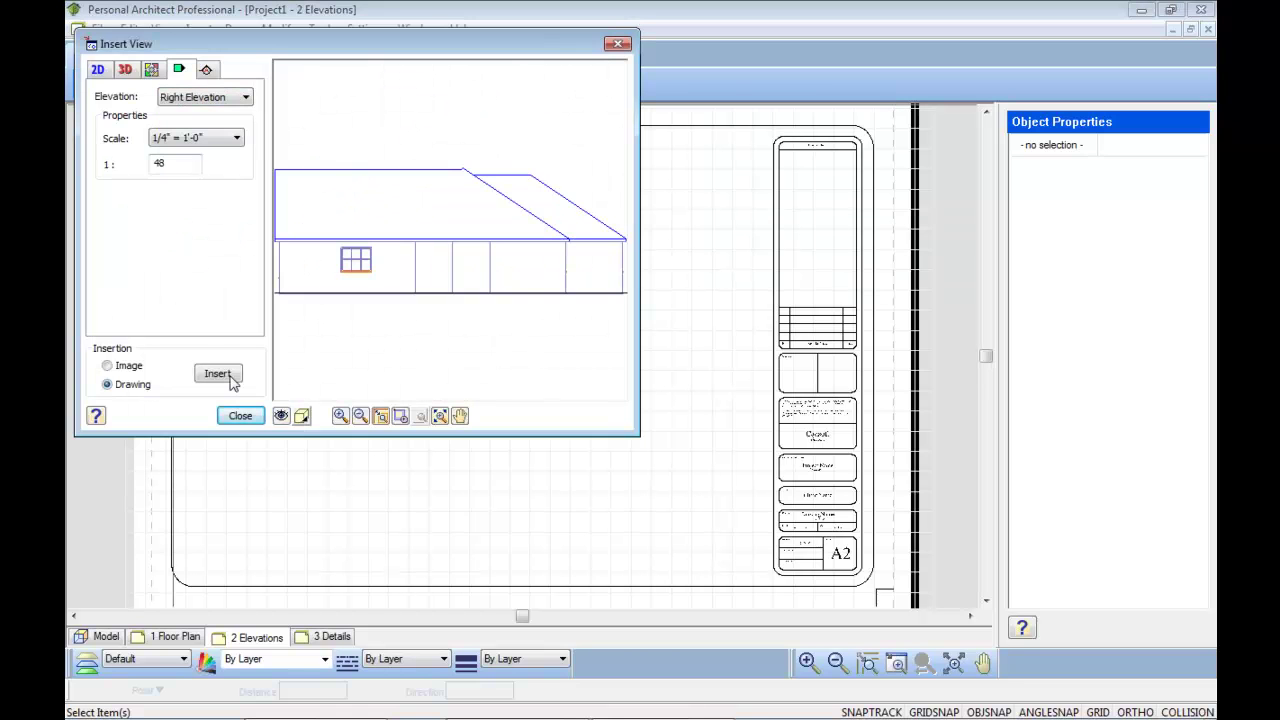
click(217, 373)
click(364, 393)
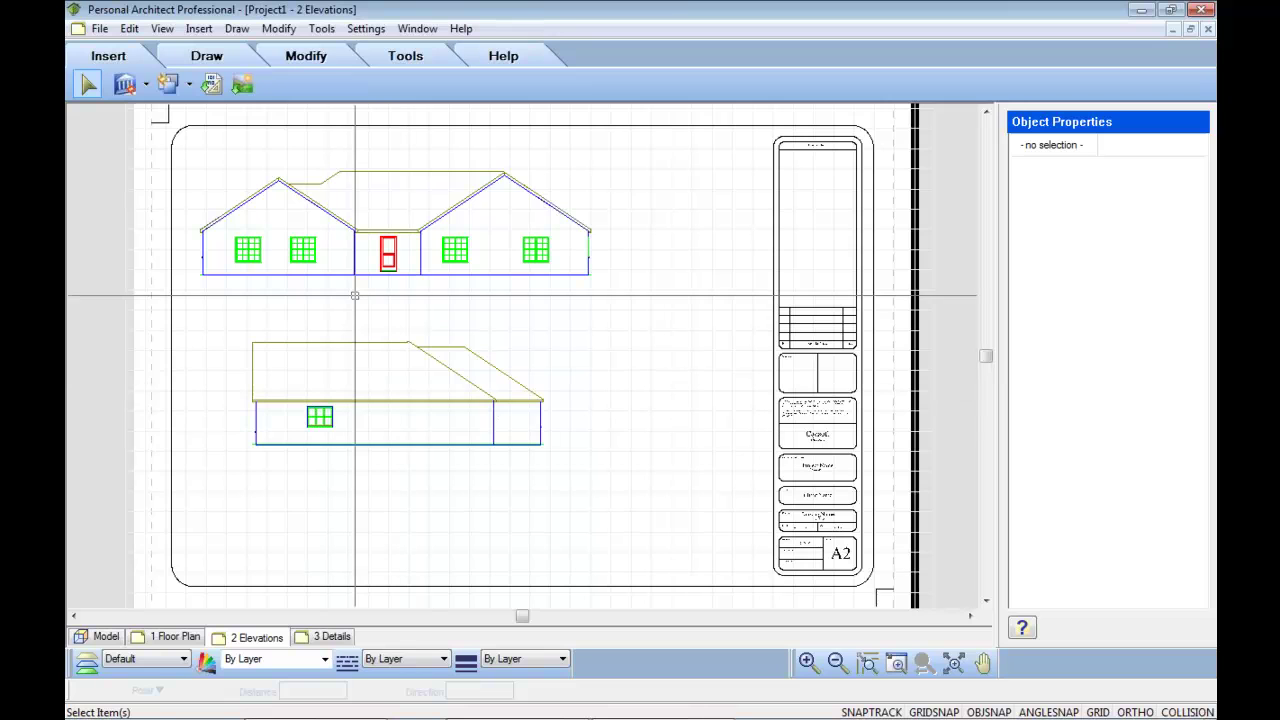
- Import CMU-ROOF-RAFTER.dwg and place the detail beside the right elevation
click(211, 86)
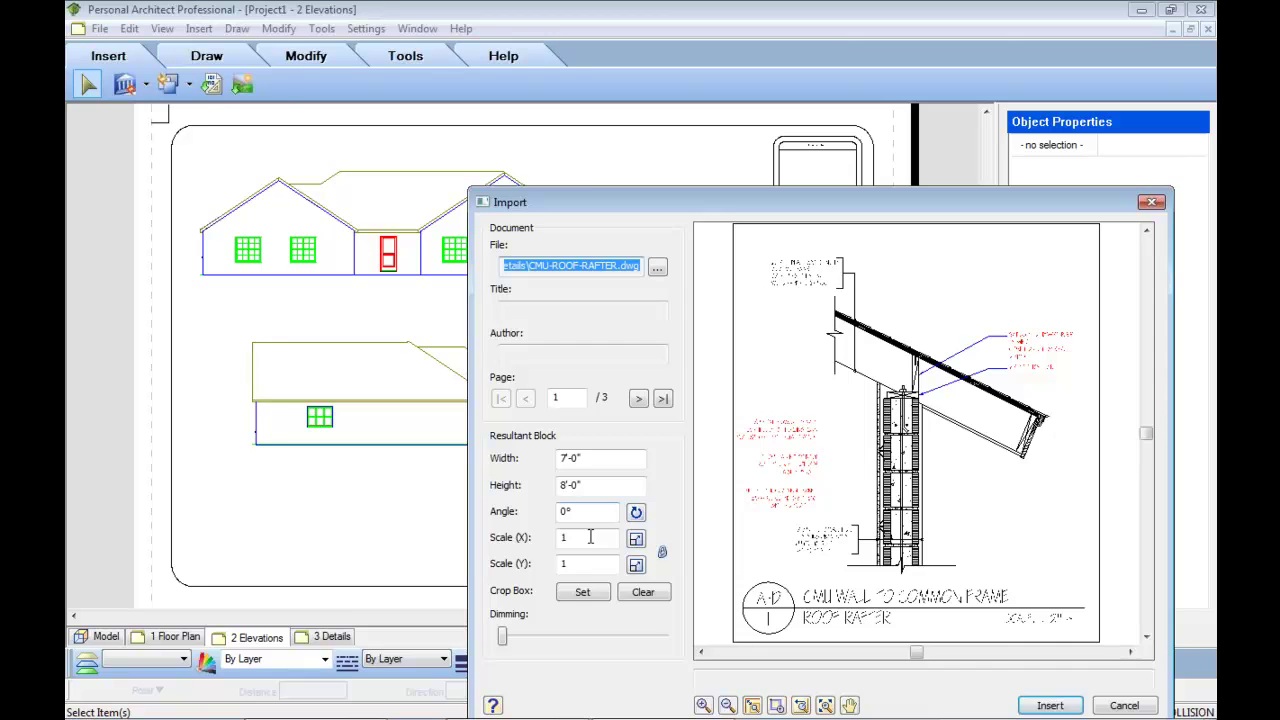
key(Return)
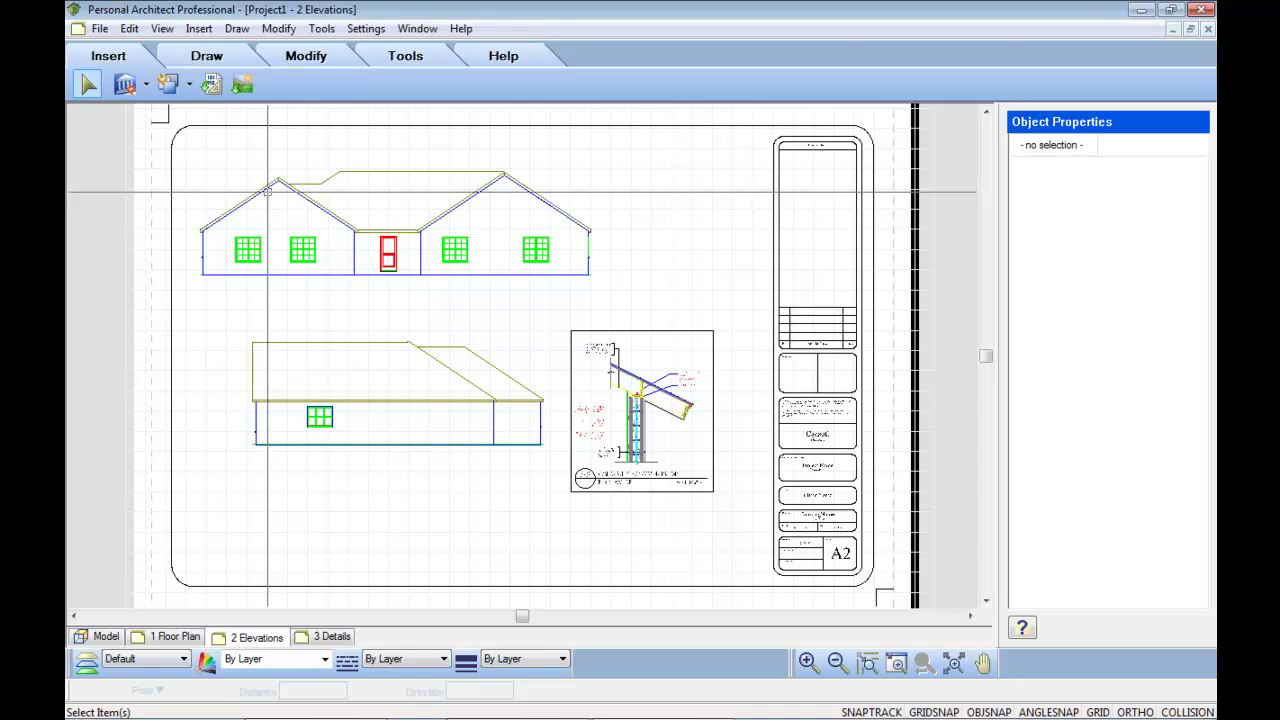
click(214, 58)
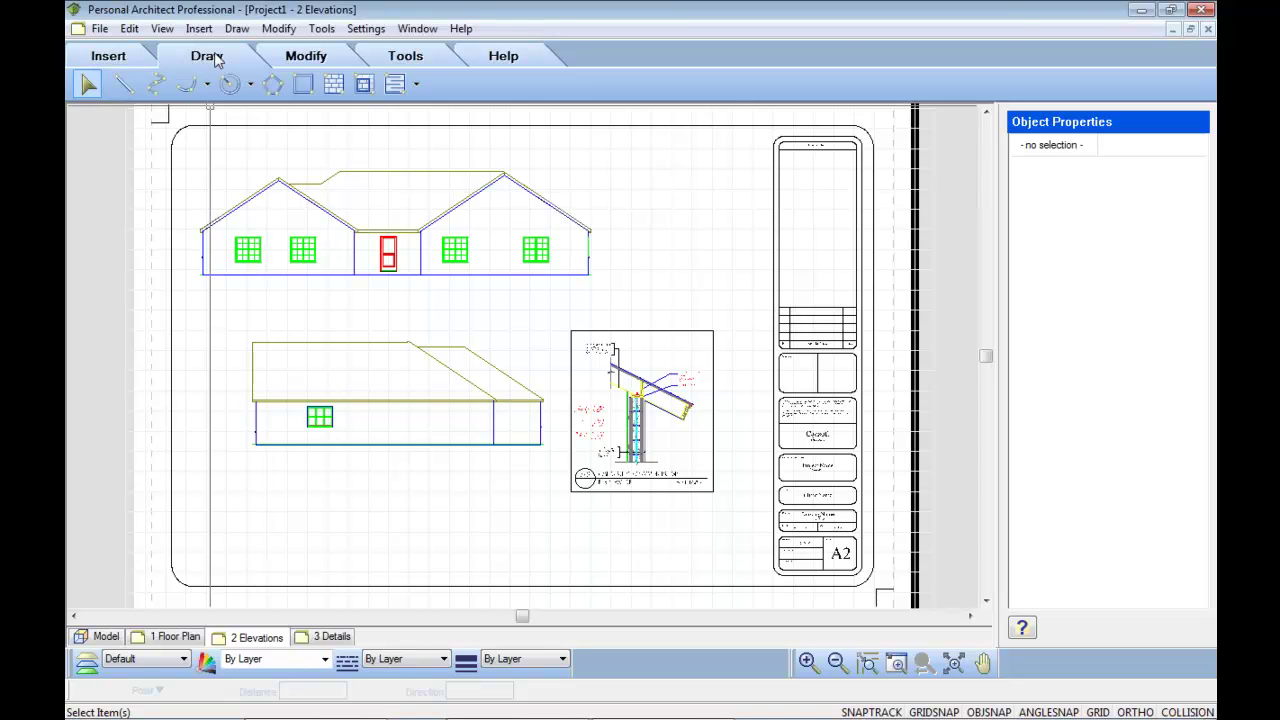
click(300, 57)
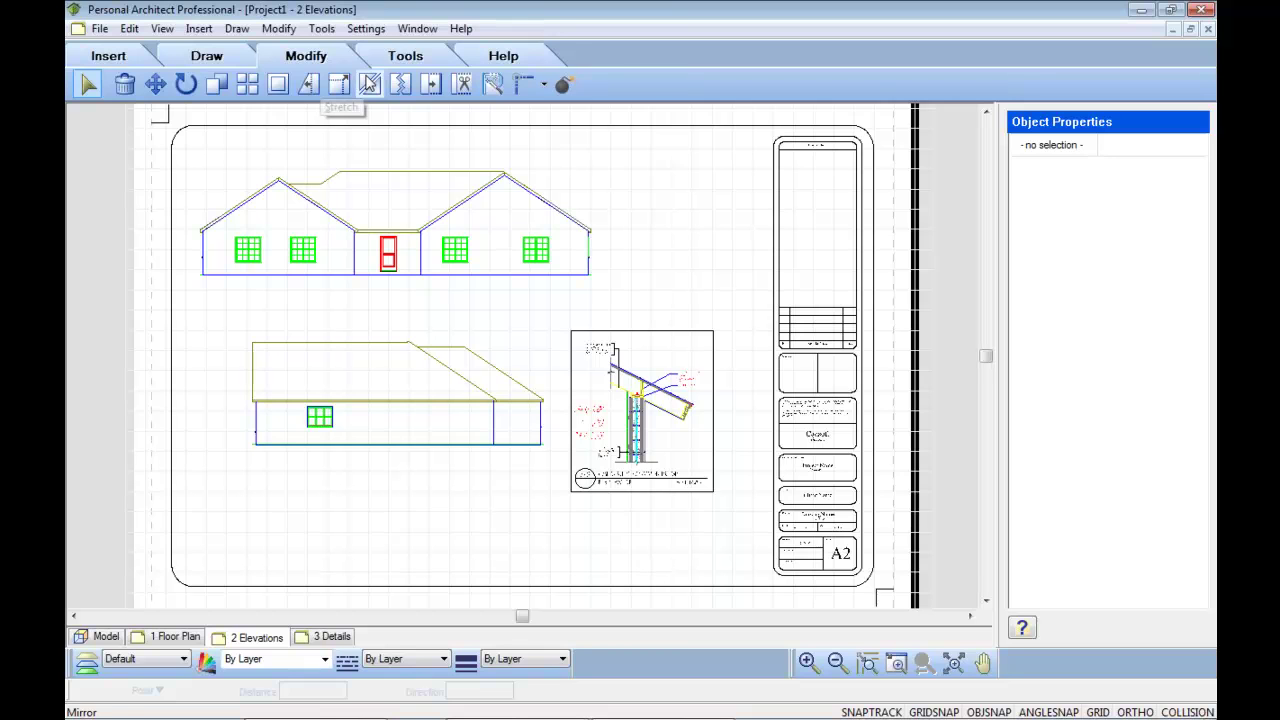
click(405, 55)
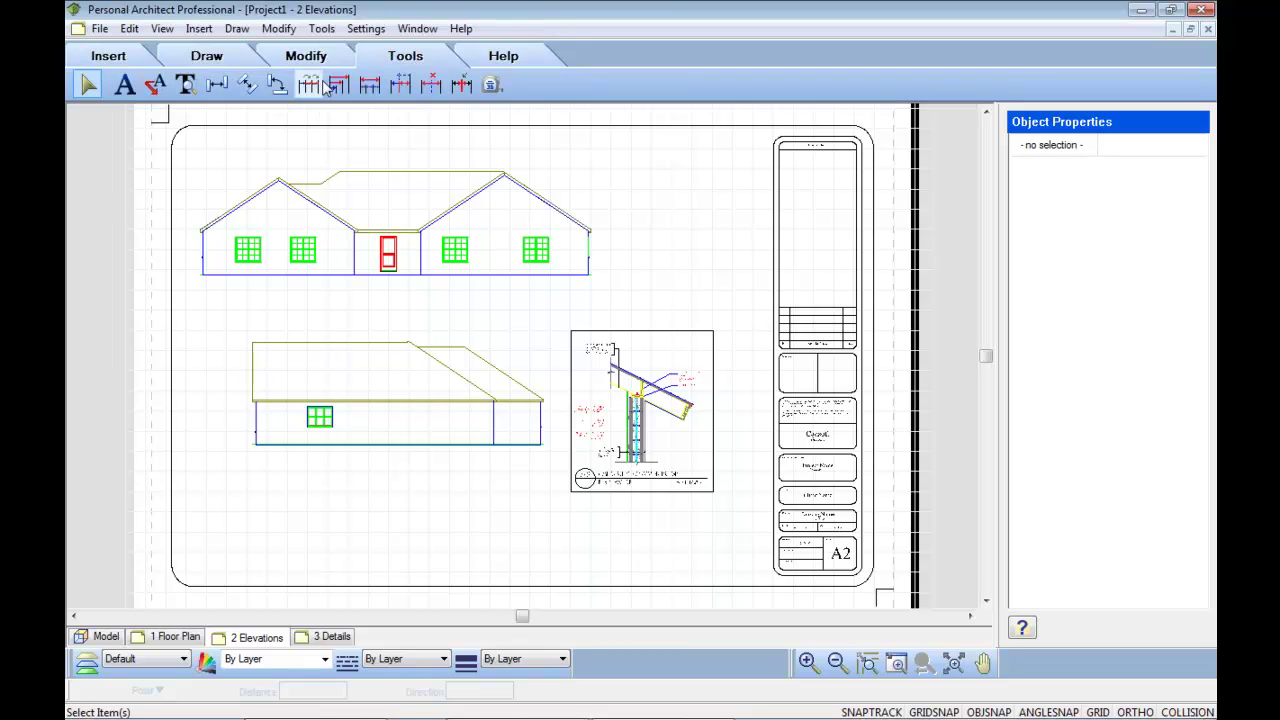
click(305, 56)
click(207, 56)
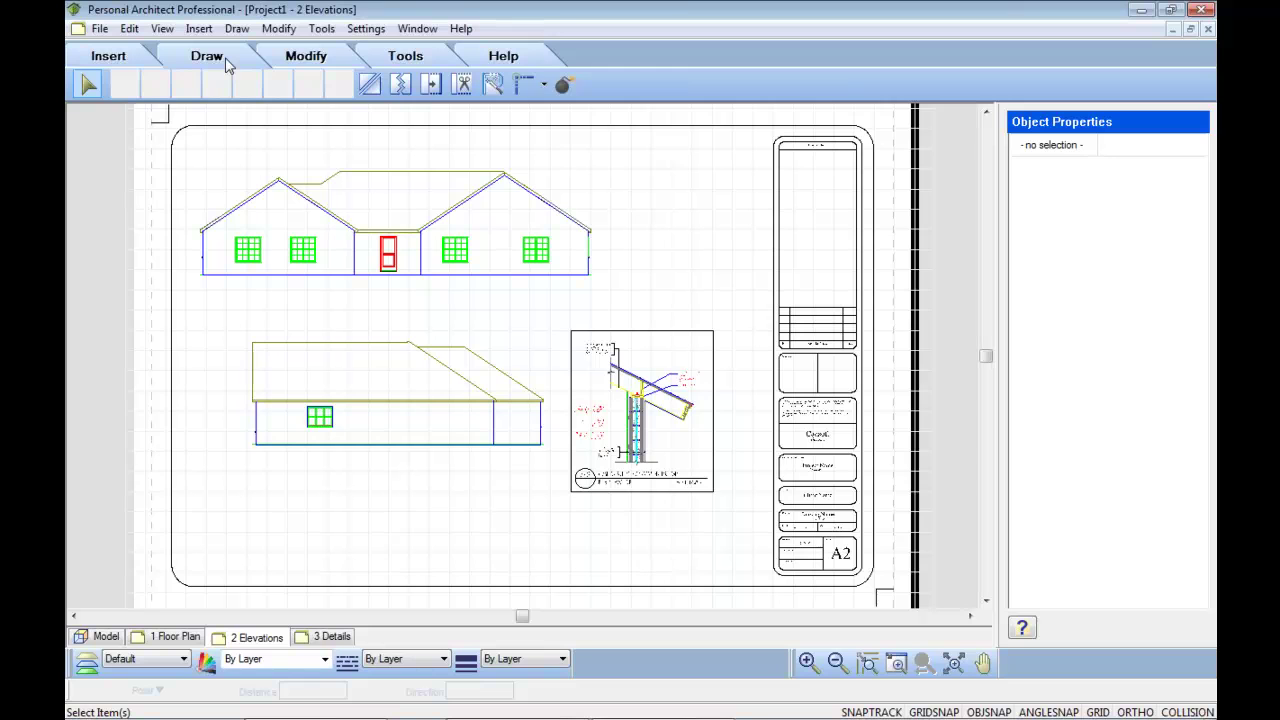
click(118, 60)
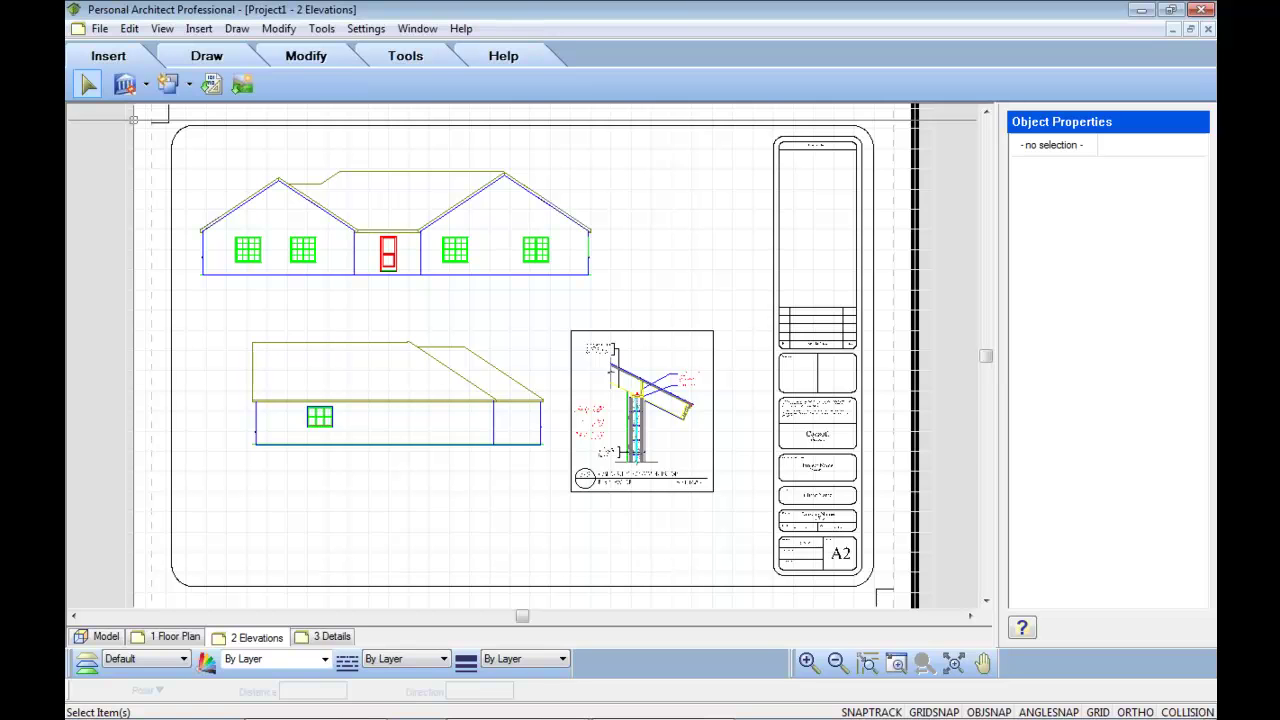
- Return to the Model view showing the dimensioned floor plan
click(100, 636)
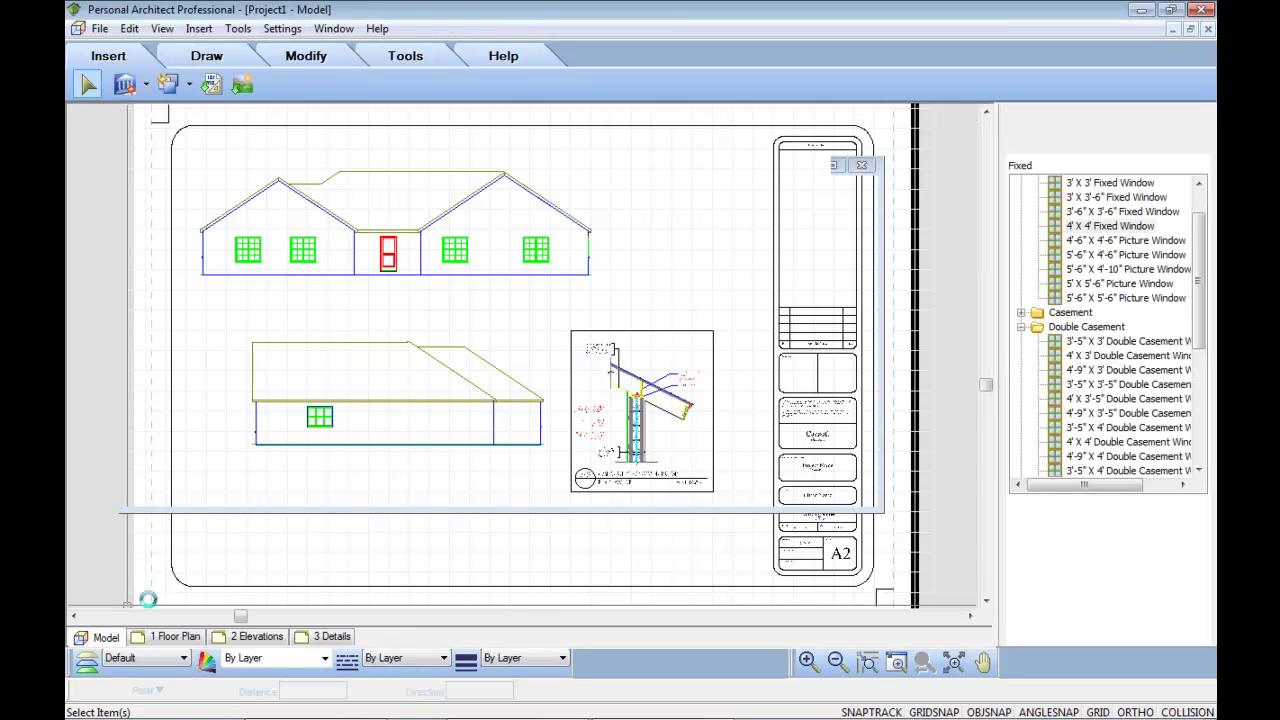